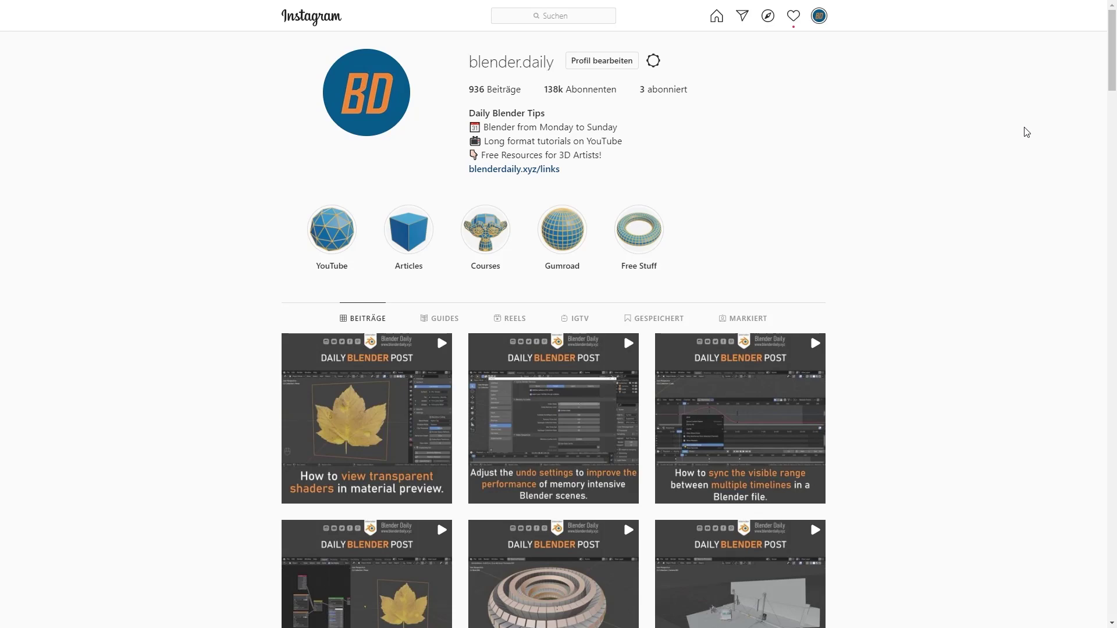
- Scroll down the Blender tips Instagram profile through more rows of tip posts
scroll(1027, 132, "down", 6)
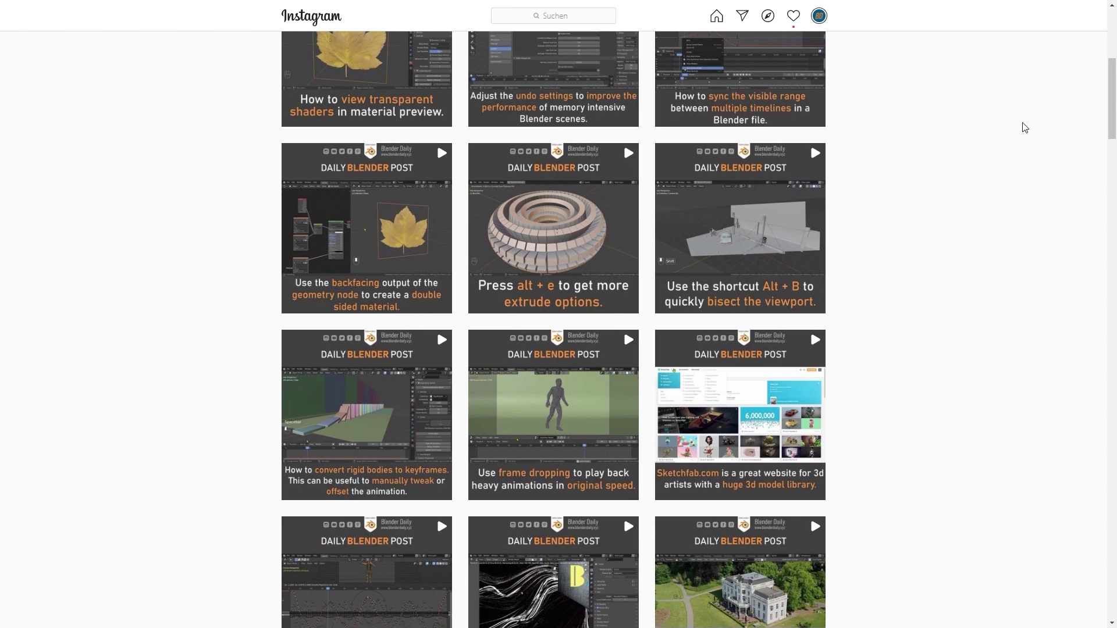
scroll(1025, 127, "down", 6)
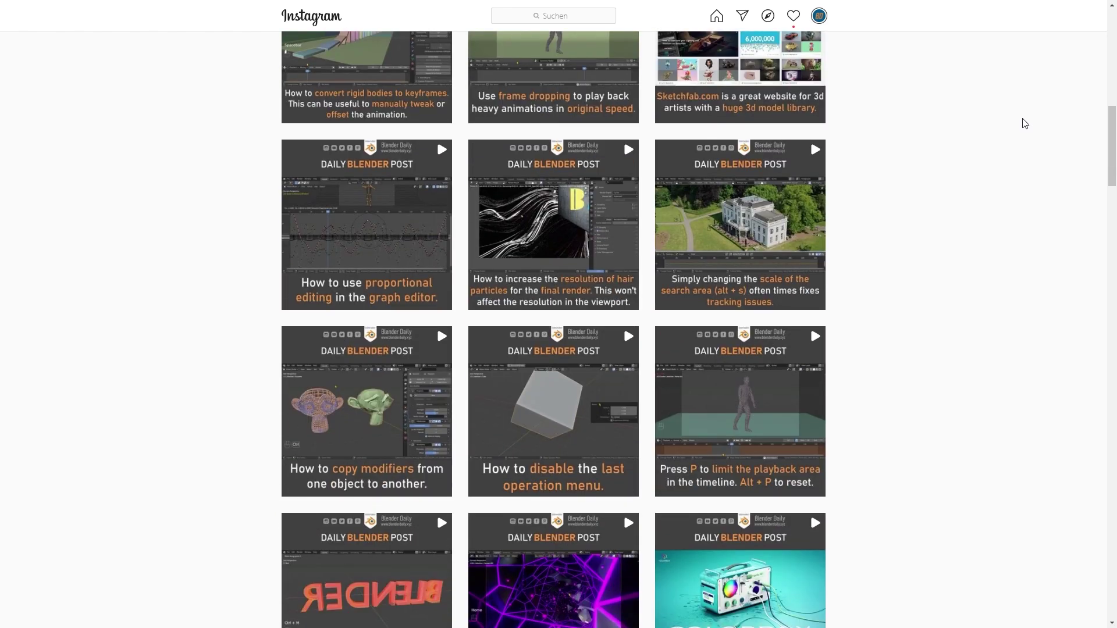
scroll(1025, 123, "down", 5)
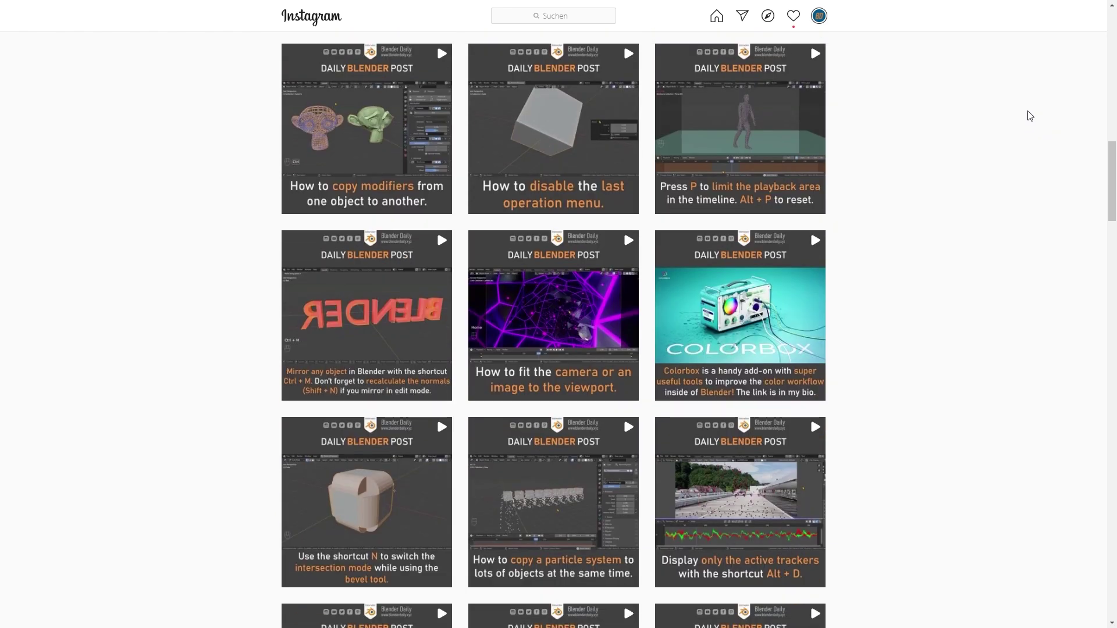
scroll(1029, 116, "down", 6)
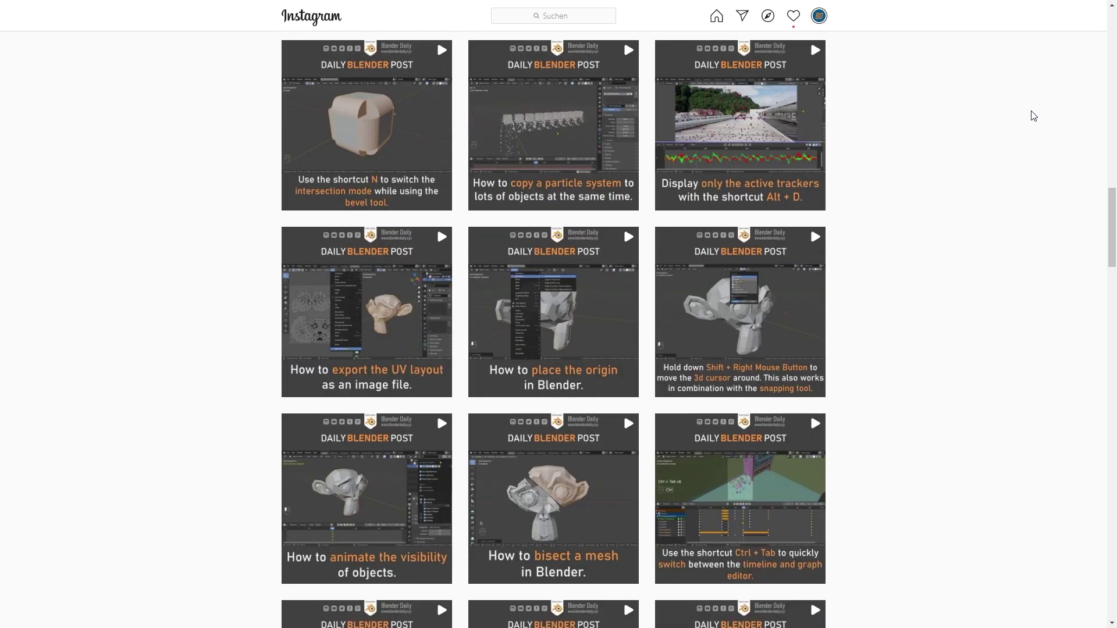
scroll(1034, 116, "down", 6)
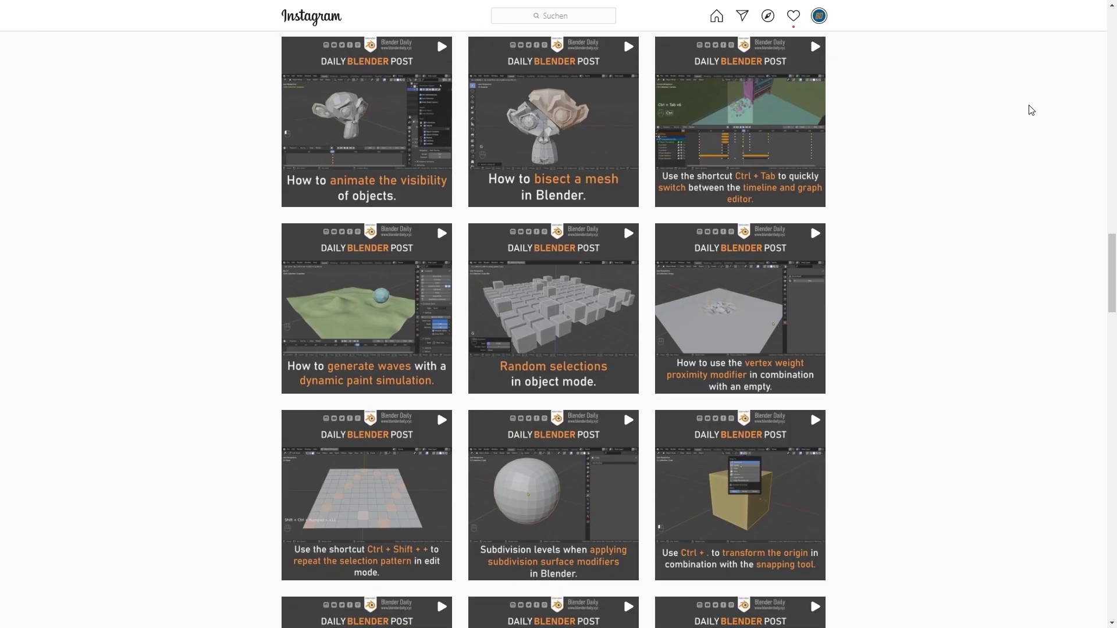
scroll(1031, 106, "down", 5)
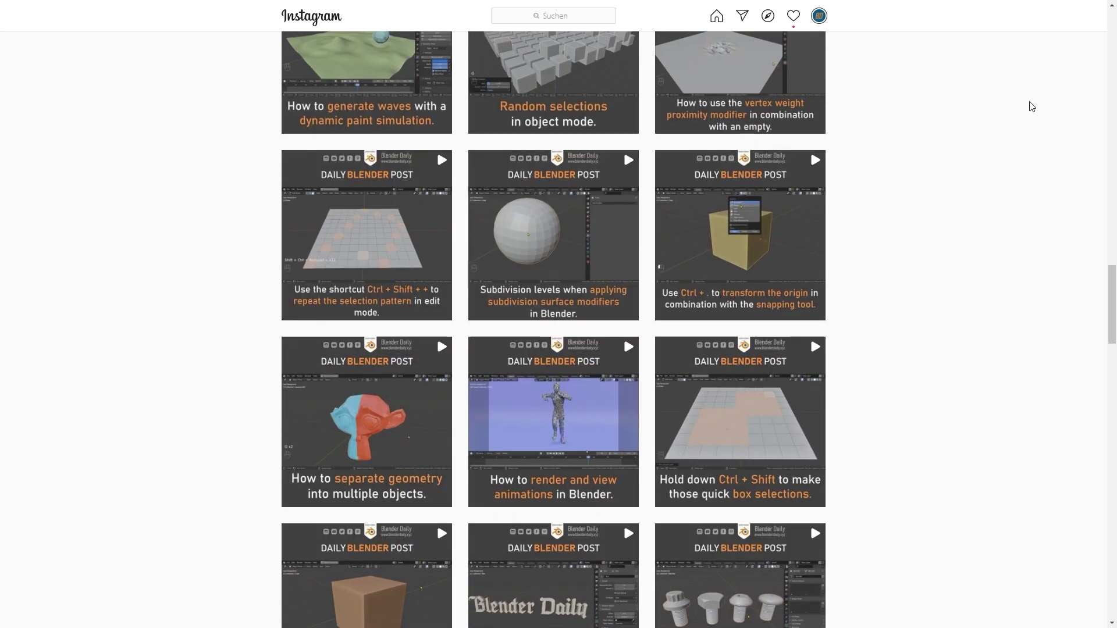
scroll(1031, 105, "down", 6)
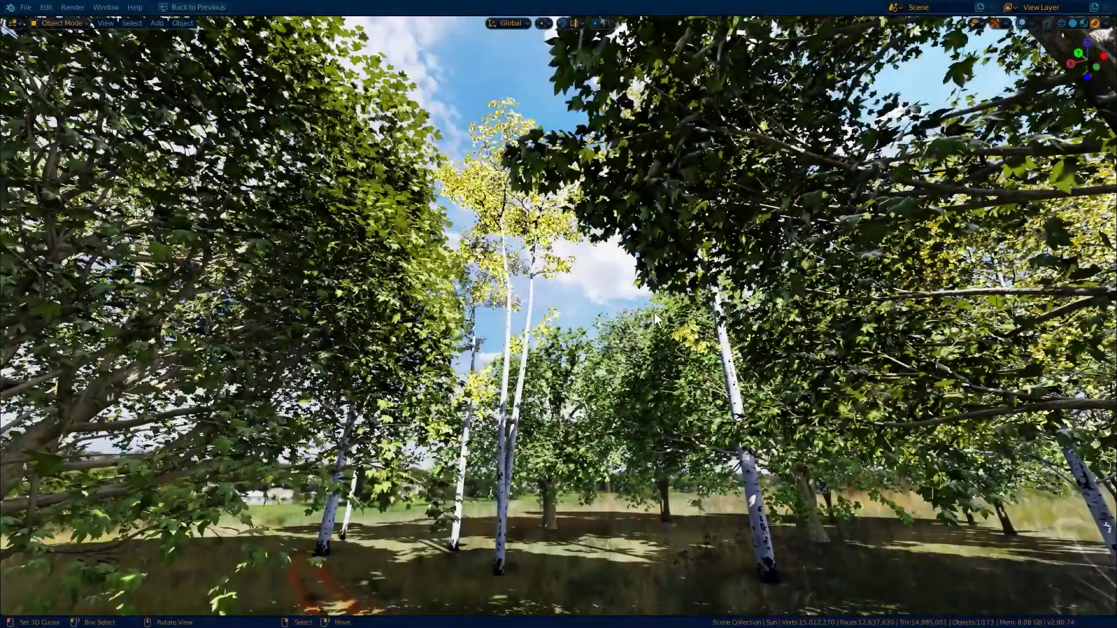
- Orbit the viewport around the sunlit birch forest trees
middle_click_drag(620, 307, 867, 325)
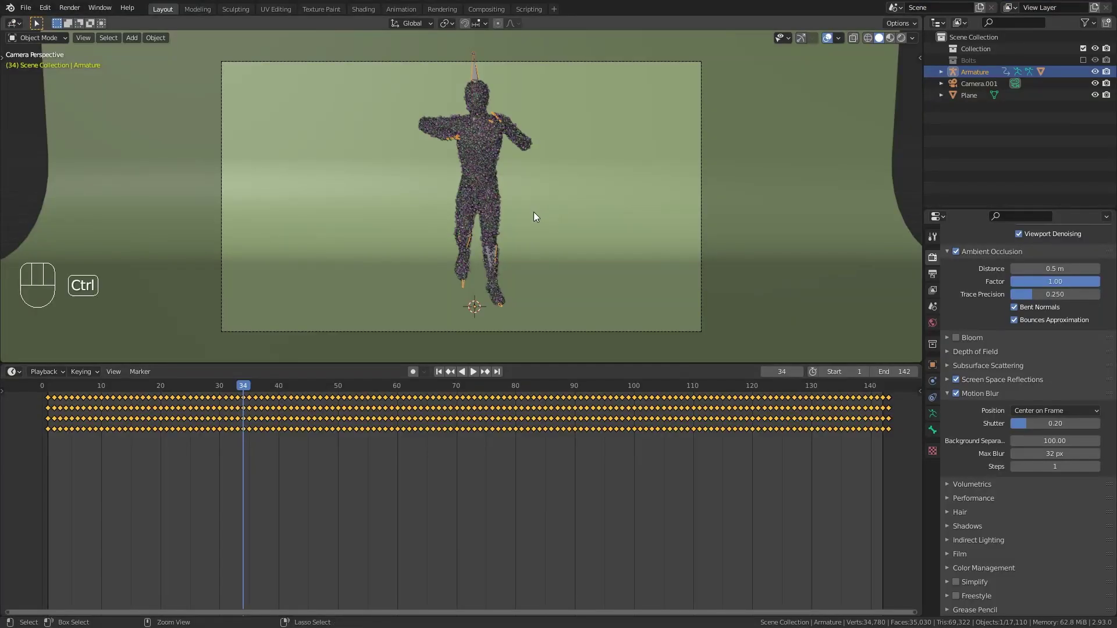
- Turn the bottom timeline into the Dope Sheet, then toggle it to the Graph Editor
middle_click_drag(533, 210, 535, 214, "ctrl")
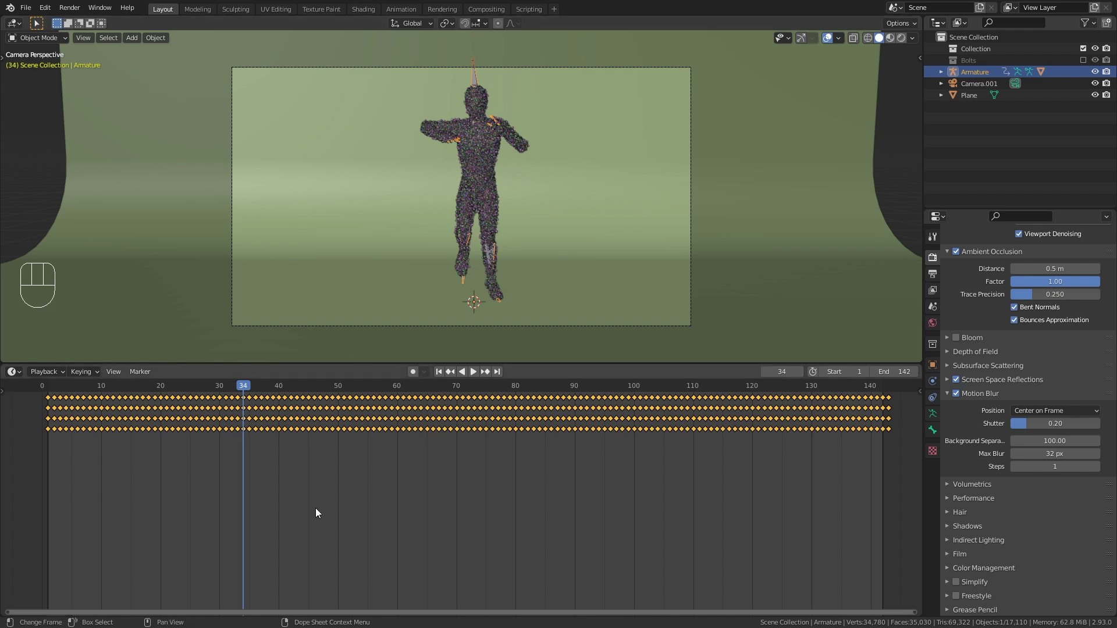
left_click(14, 371)
left_click(173, 405)
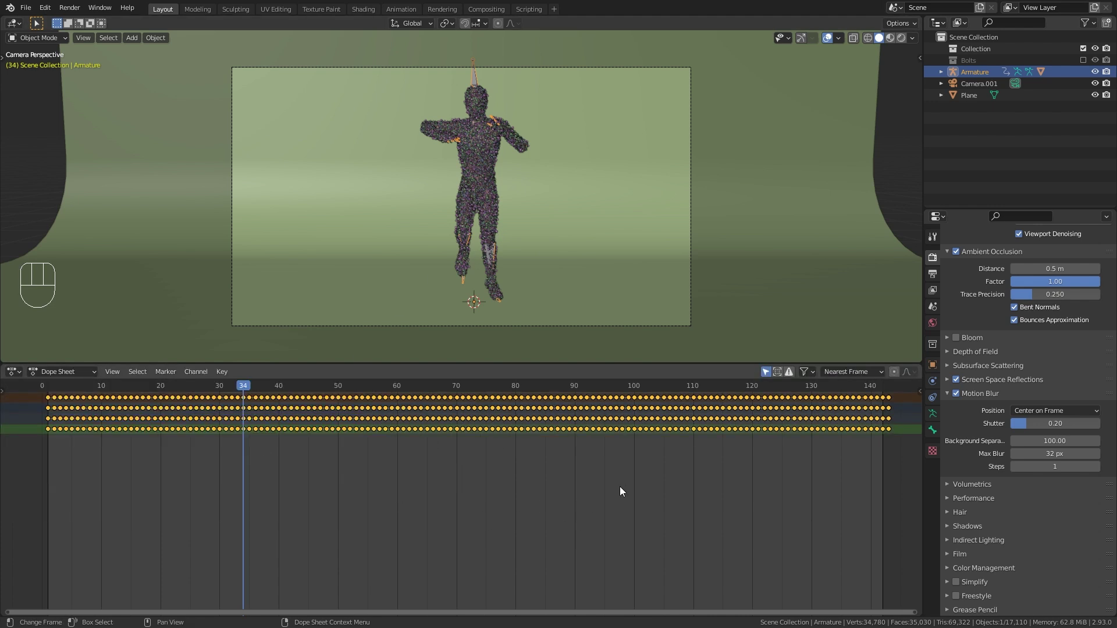
key("ctrl")
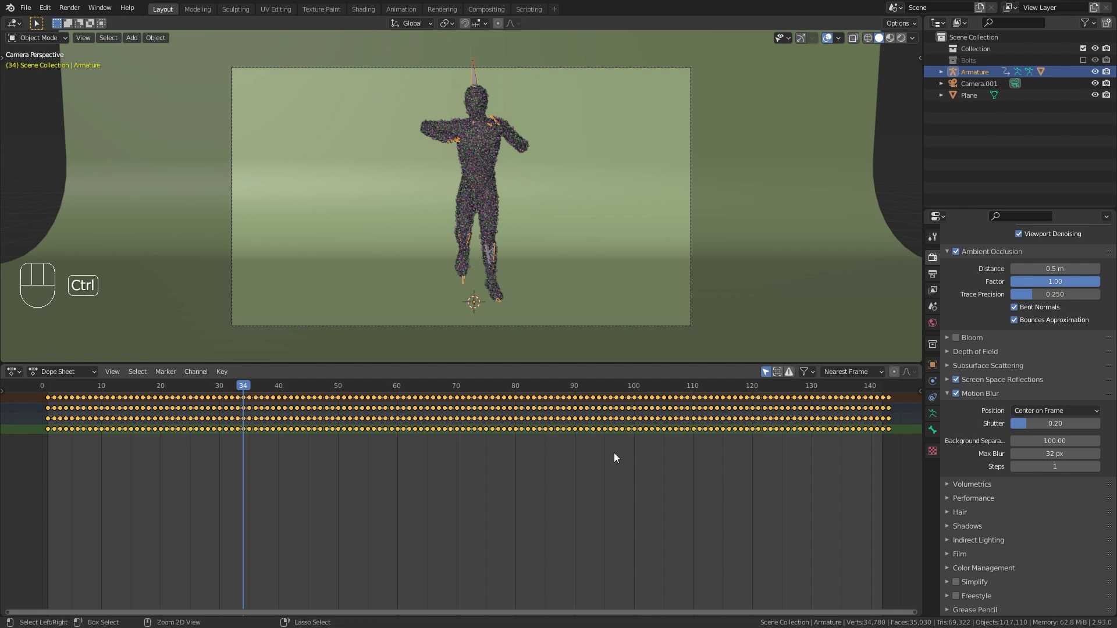
key("ctrl+Tab")
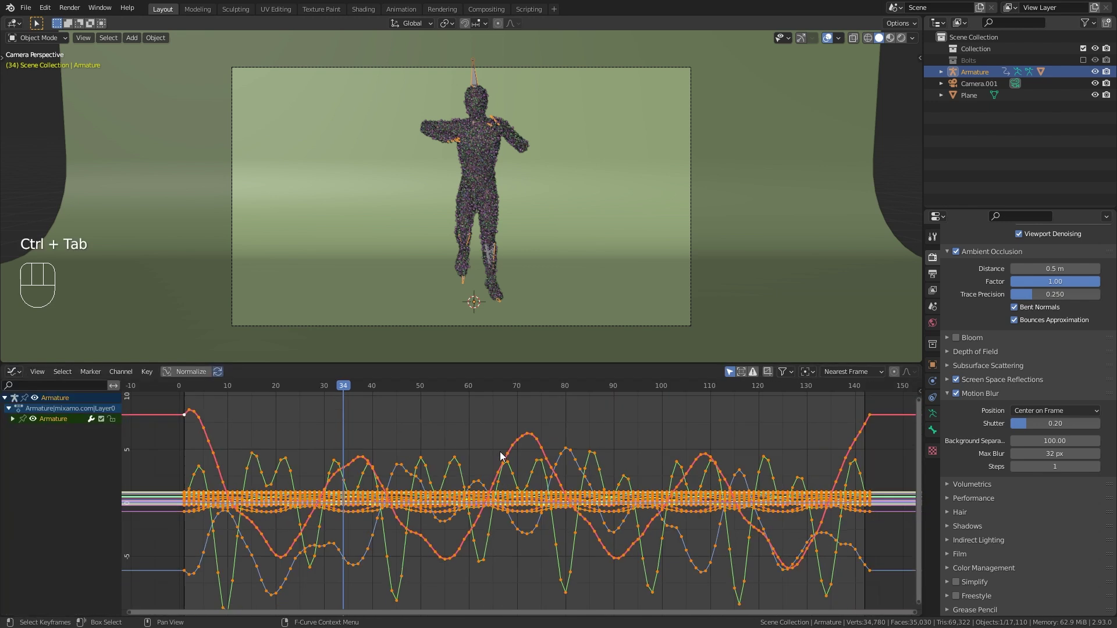
- Scrub through the animation, then set the playhead to frame 32 with the curves showing
scroll(500, 457, "down", 2, "ctrl")
left_click(360, 387)
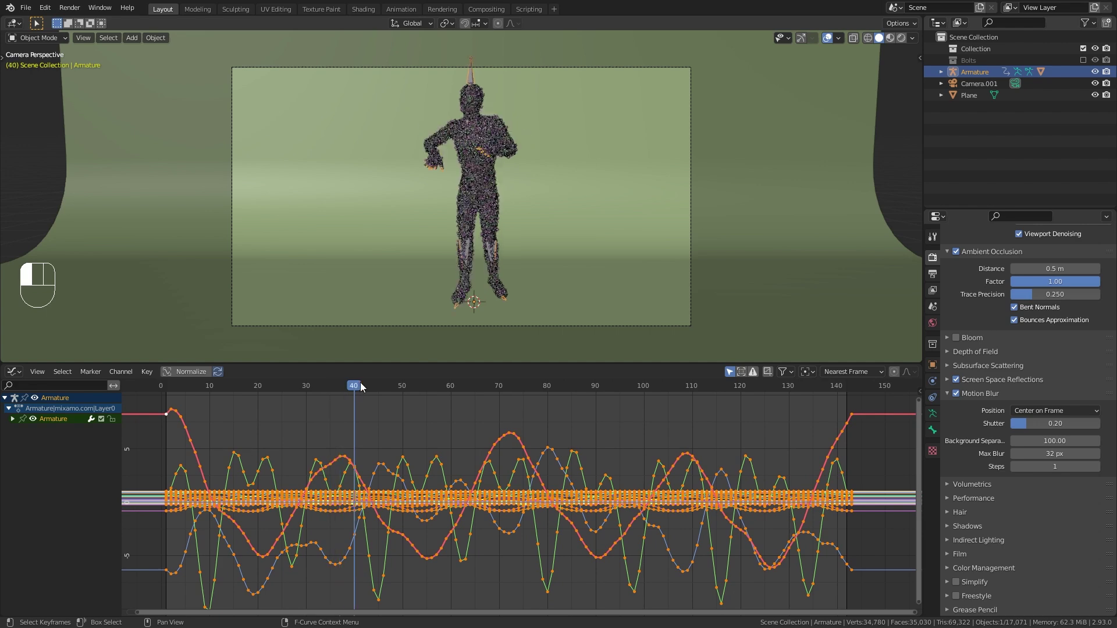
left_click_drag(361, 387, 446, 393)
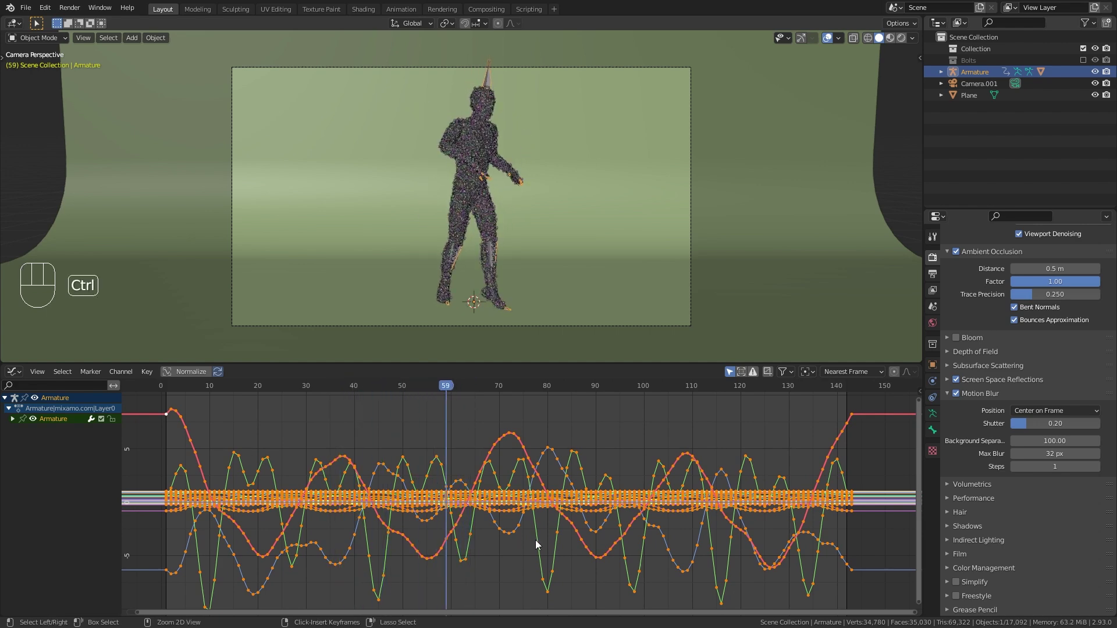
key("ctrl+Tab")
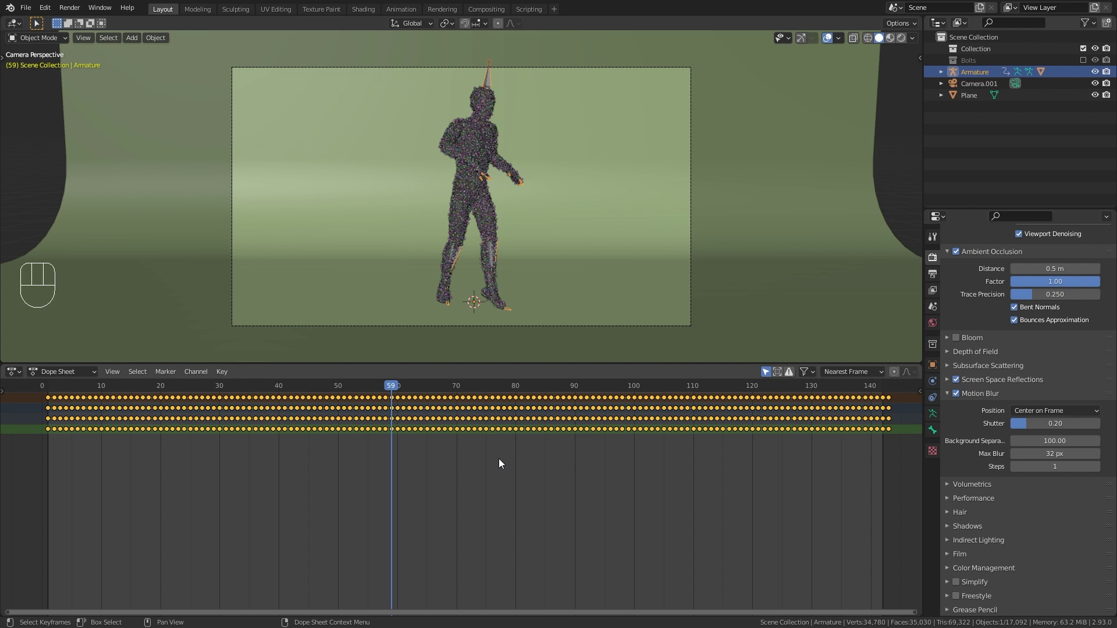
left_click_drag(383, 381, 232, 384)
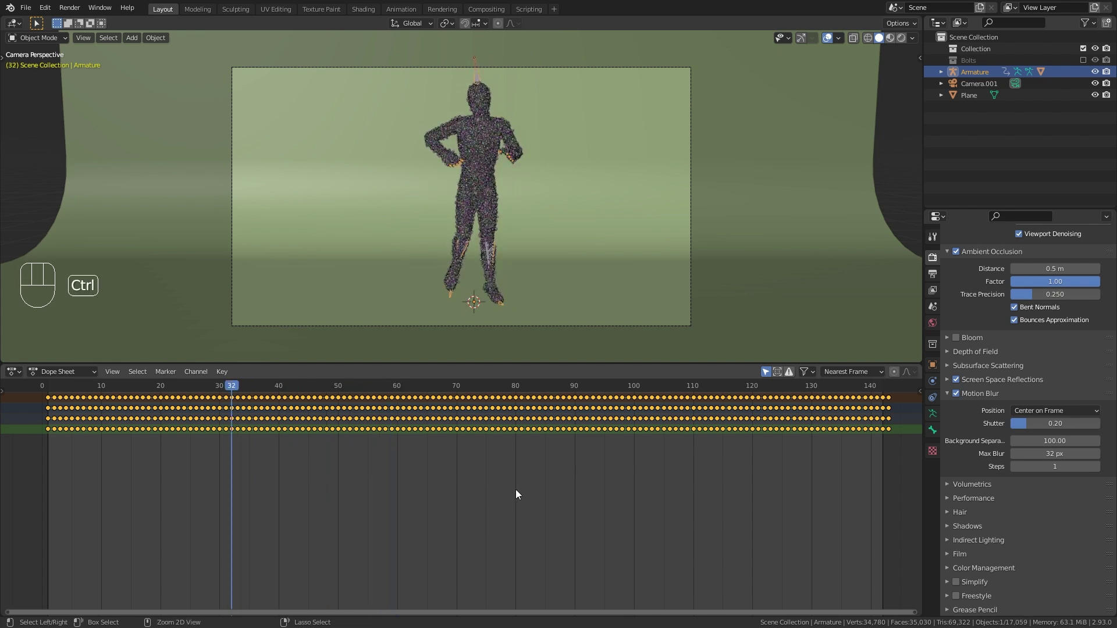
key("ctrl+Tab")
- Enable proportional editing and move the red curve's peak keyframe with a widened falloff
scroll(551, 469, "up", 3)
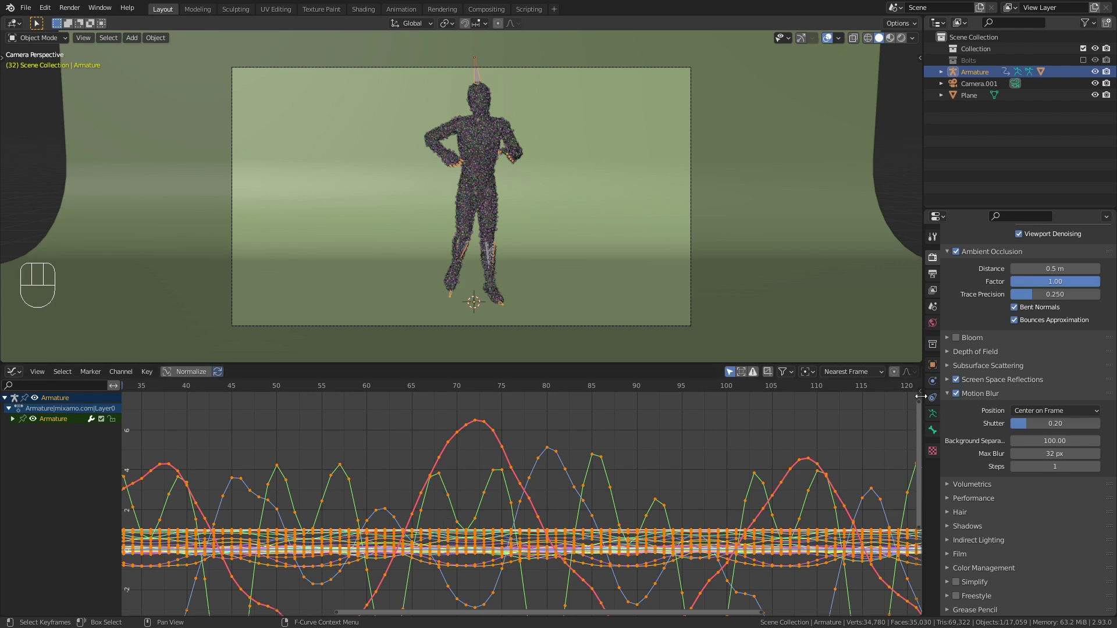
left_click(894, 373)
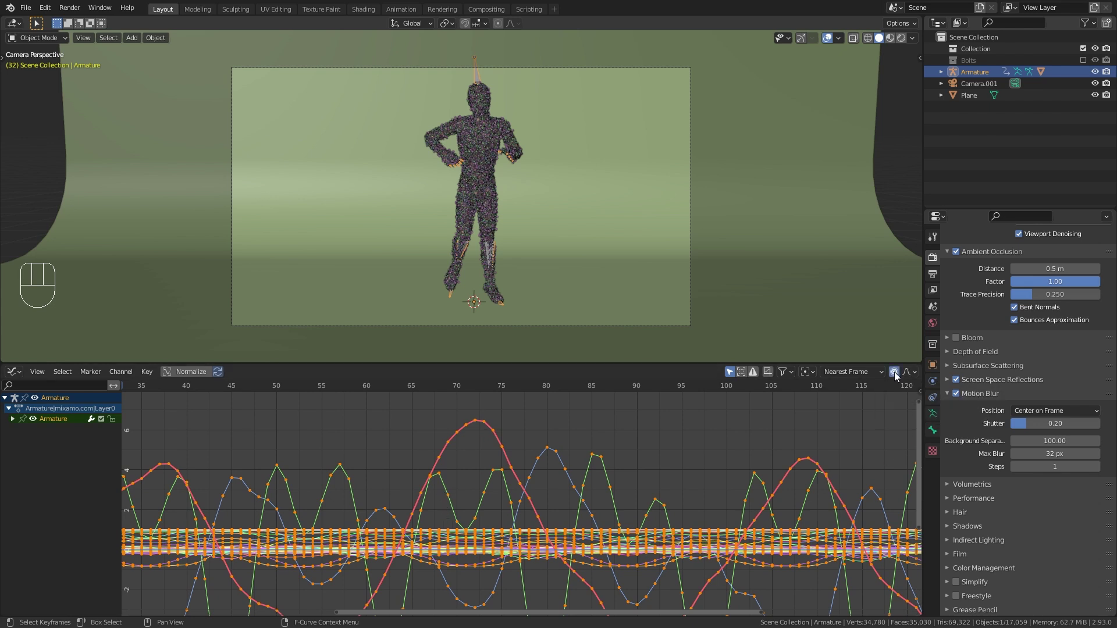
left_click(475, 422)
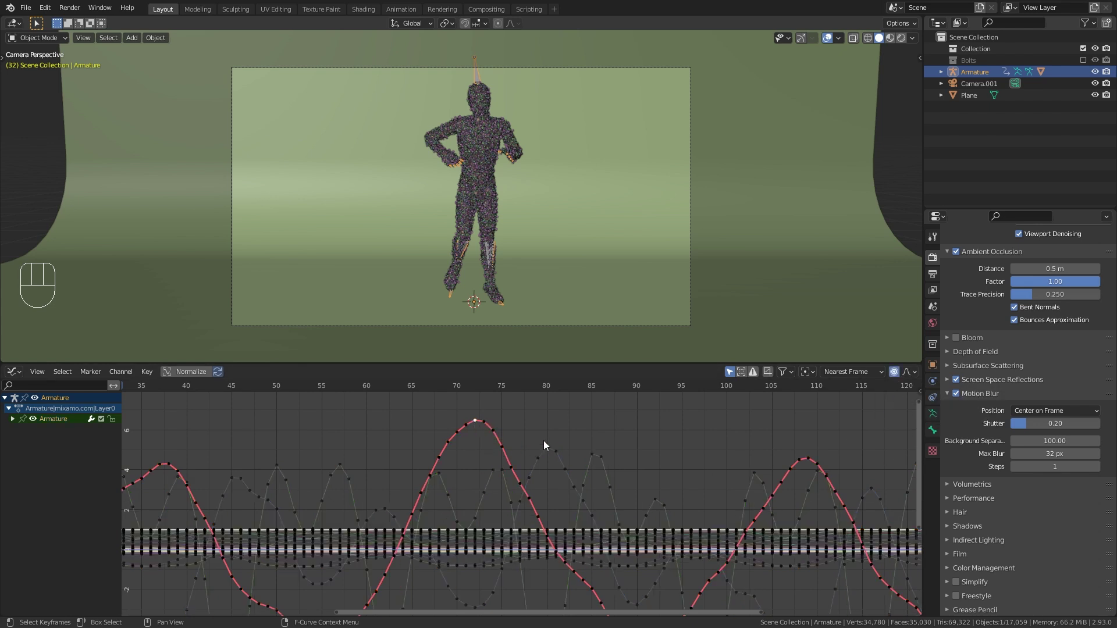
key("g")
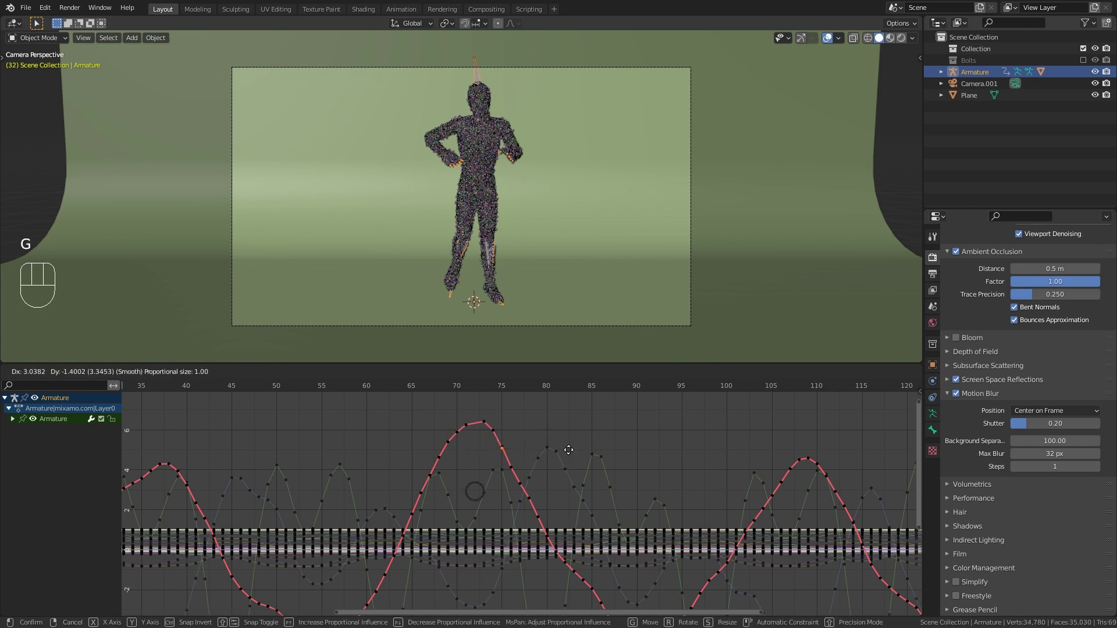
scroll(548, 441, "down", 20)
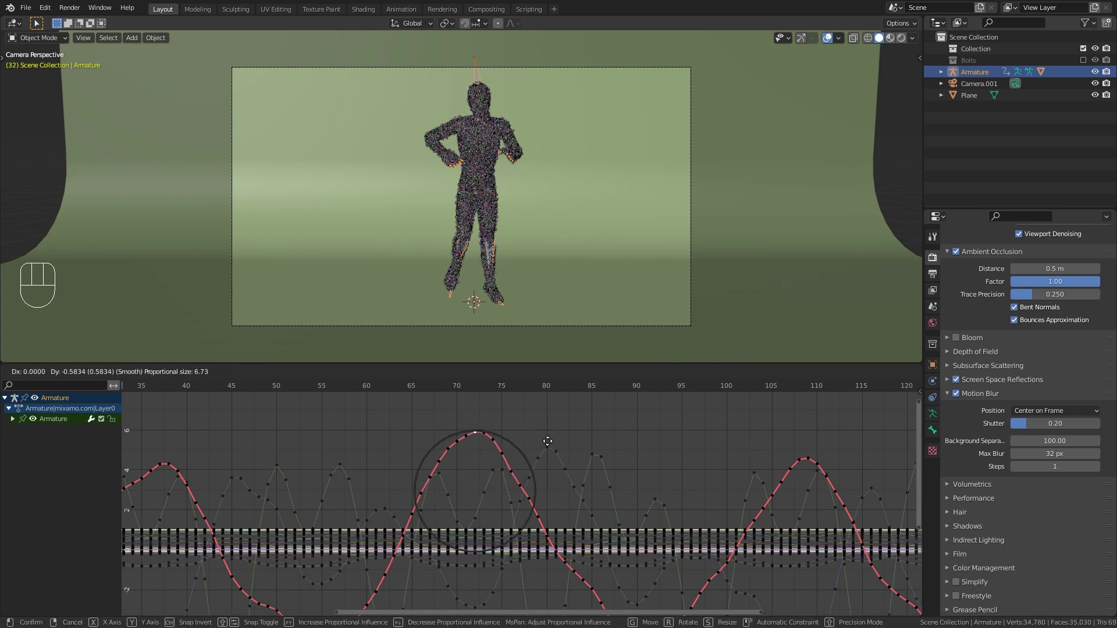
scroll(547, 441, "down", 10)
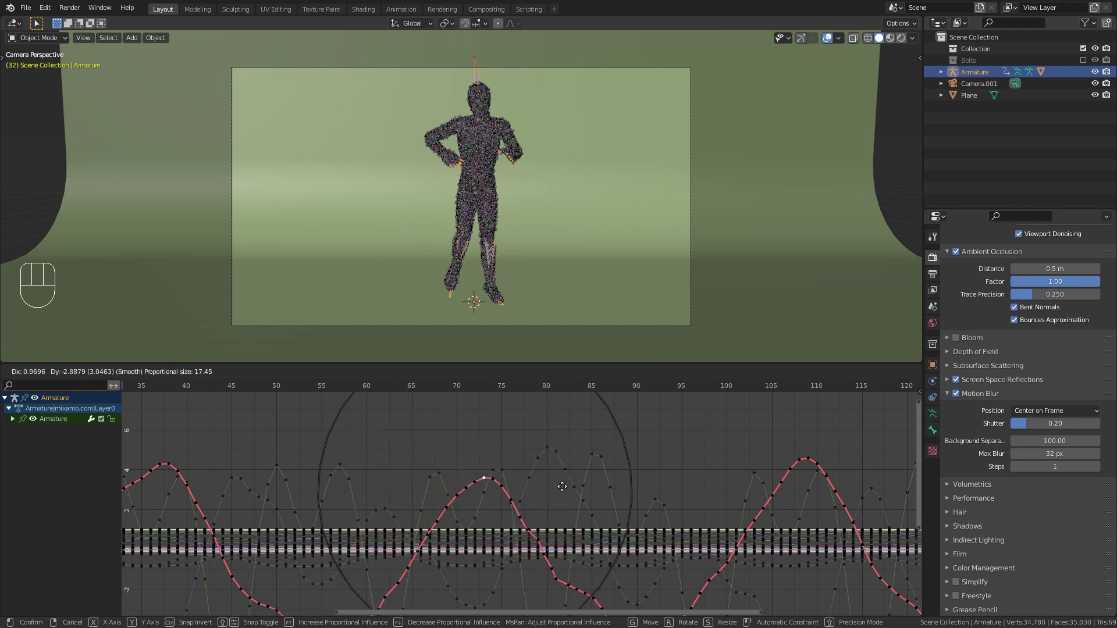
left_click(520, 464)
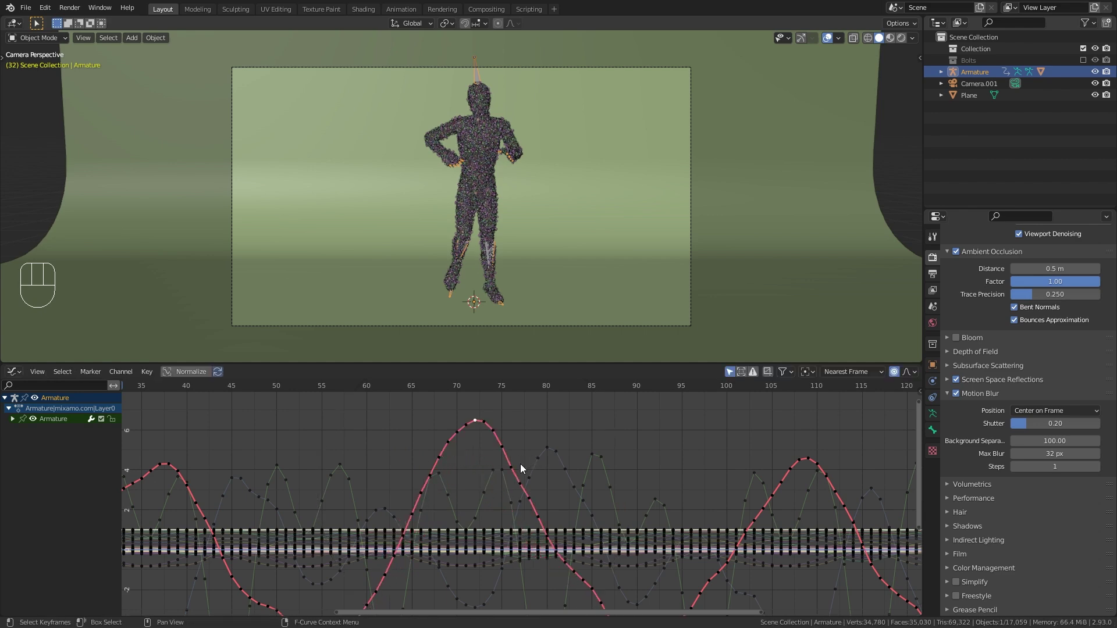
- Pan the curve view and scrub the playhead from frame 32 to 81
scroll(519, 465, "down", 5)
middle_click_drag(506, 462, 502, 467)
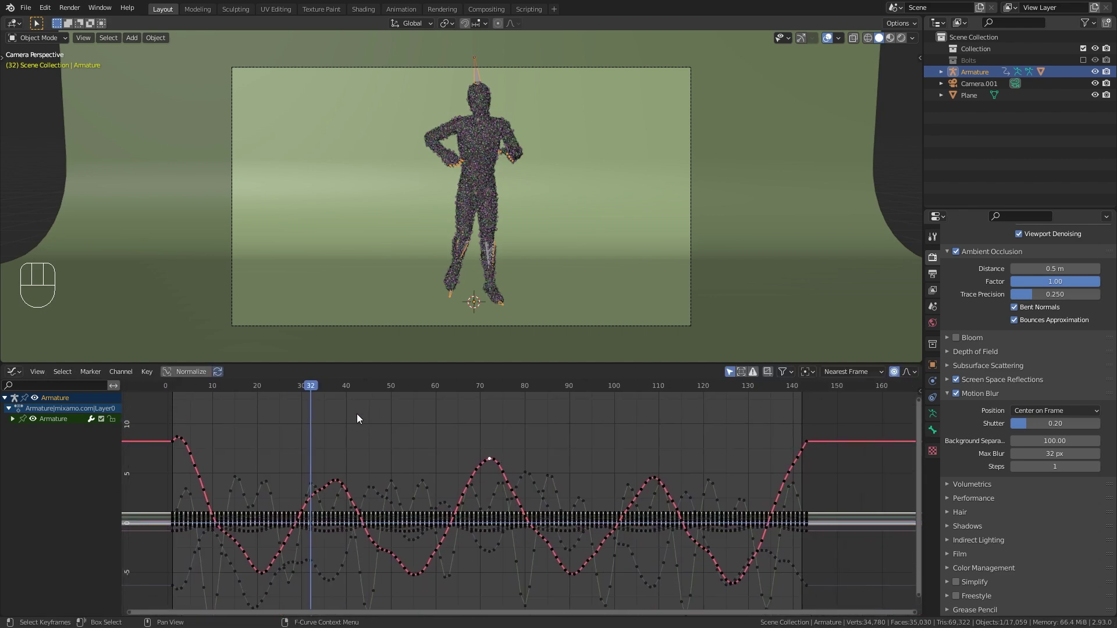
left_click_drag(319, 389, 378, 436)
scroll(511, 458, "up", 3)
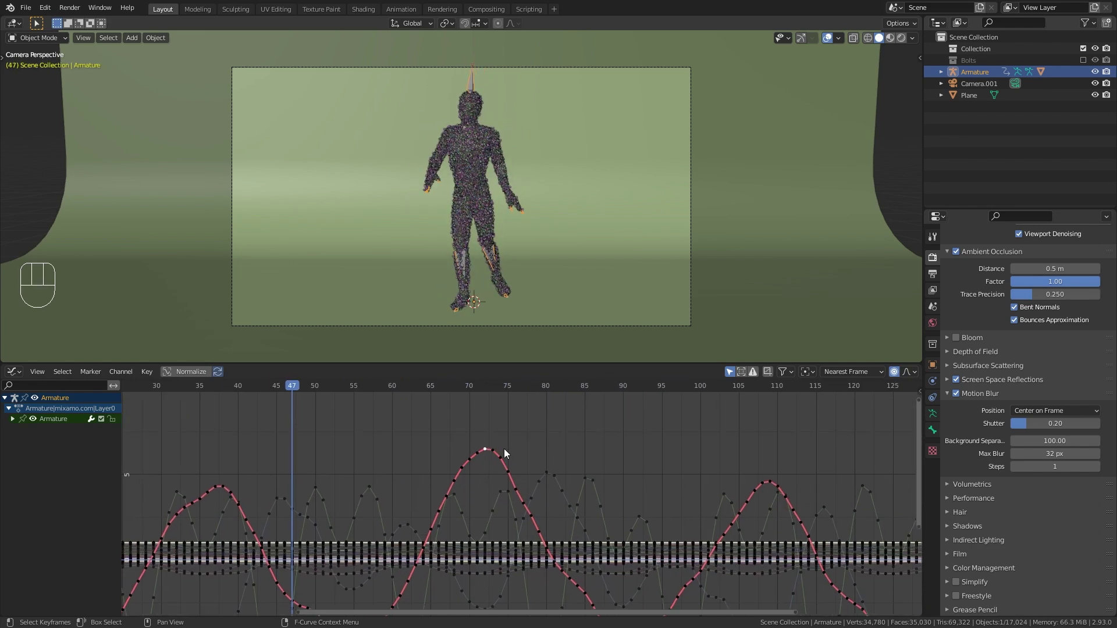
- Try a proportional move on the peak keyframe while resizing the falloff
key("g")
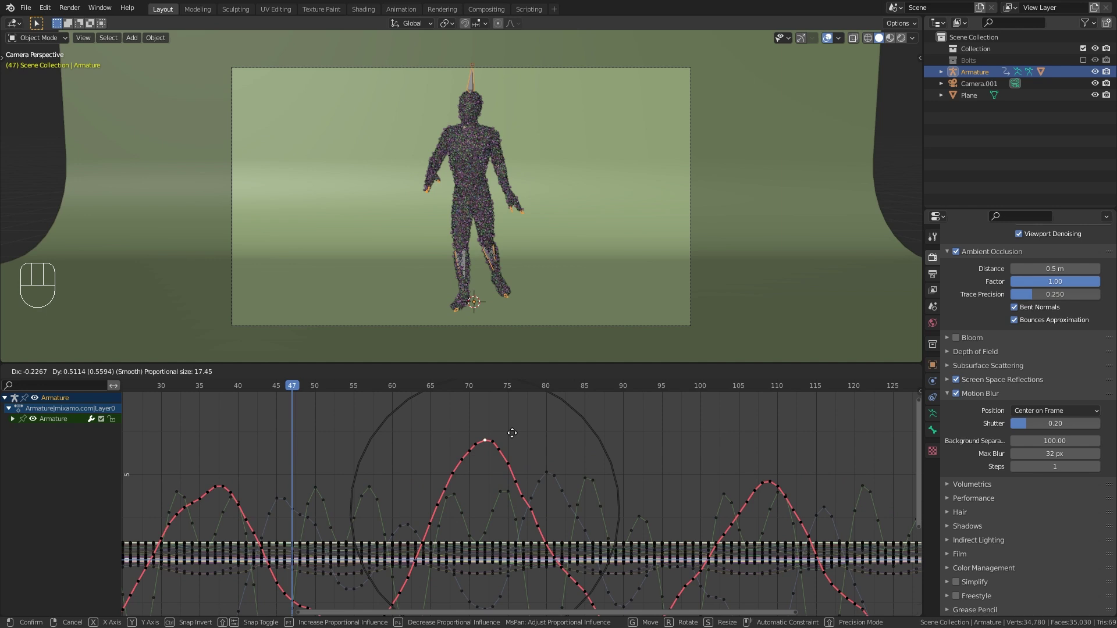
scroll(512, 433, "up", 4)
scroll(512, 433, "down", 6)
scroll(512, 433, "down", 3)
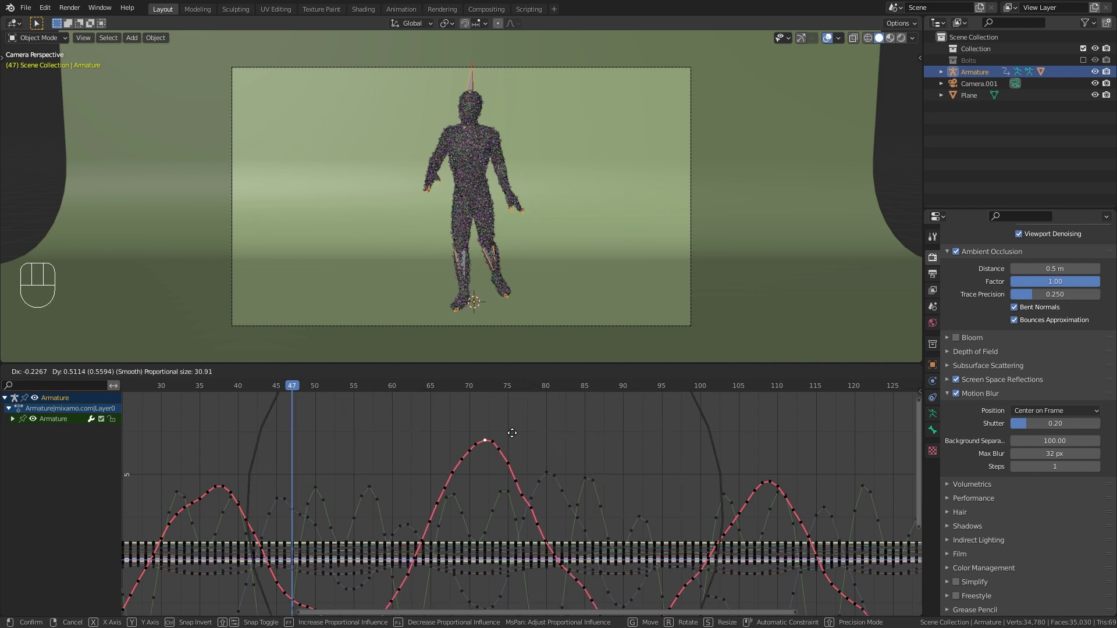
scroll(512, 433, "up", 7)
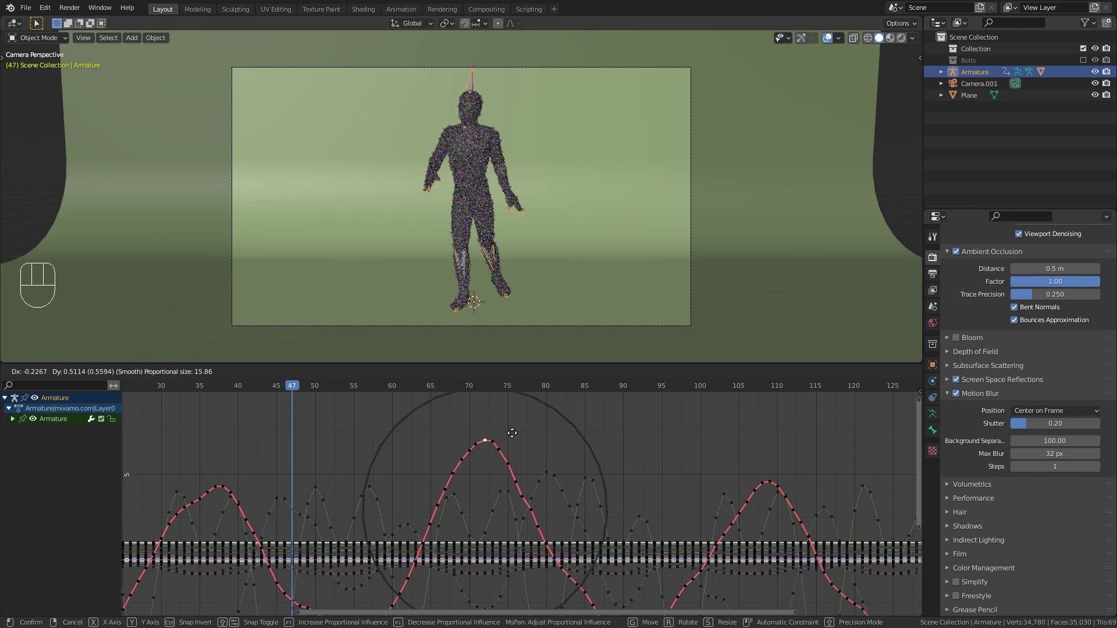
- Cancel the move, then toggle proportional editing with O in the Graph Editor and 3D viewport
right_click(514, 437)
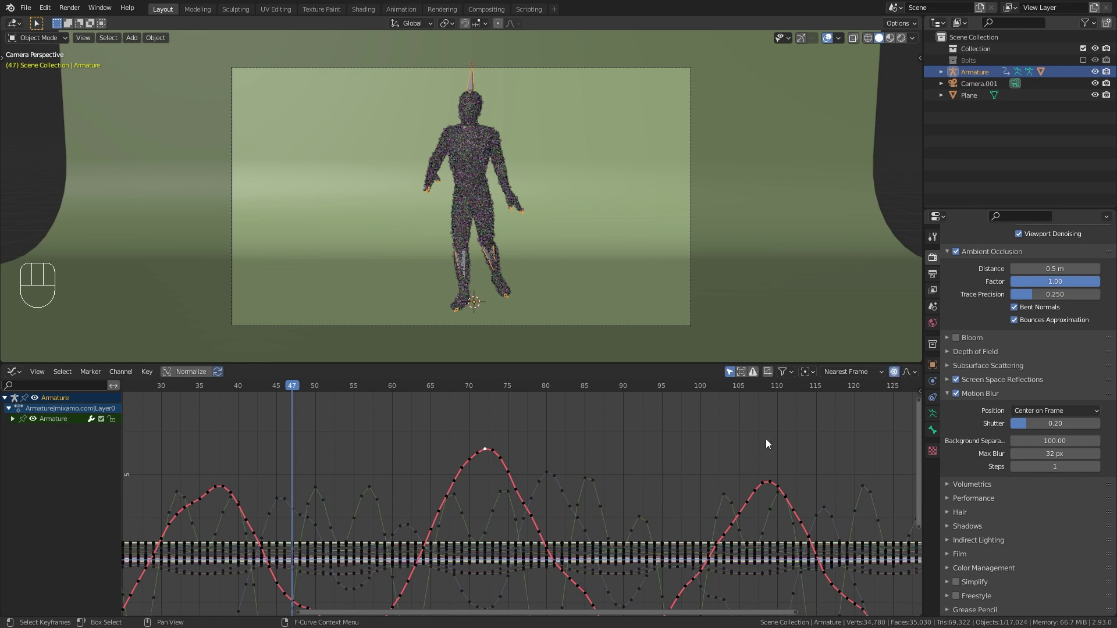
key("o")
key("o")
key("o")
key("o")
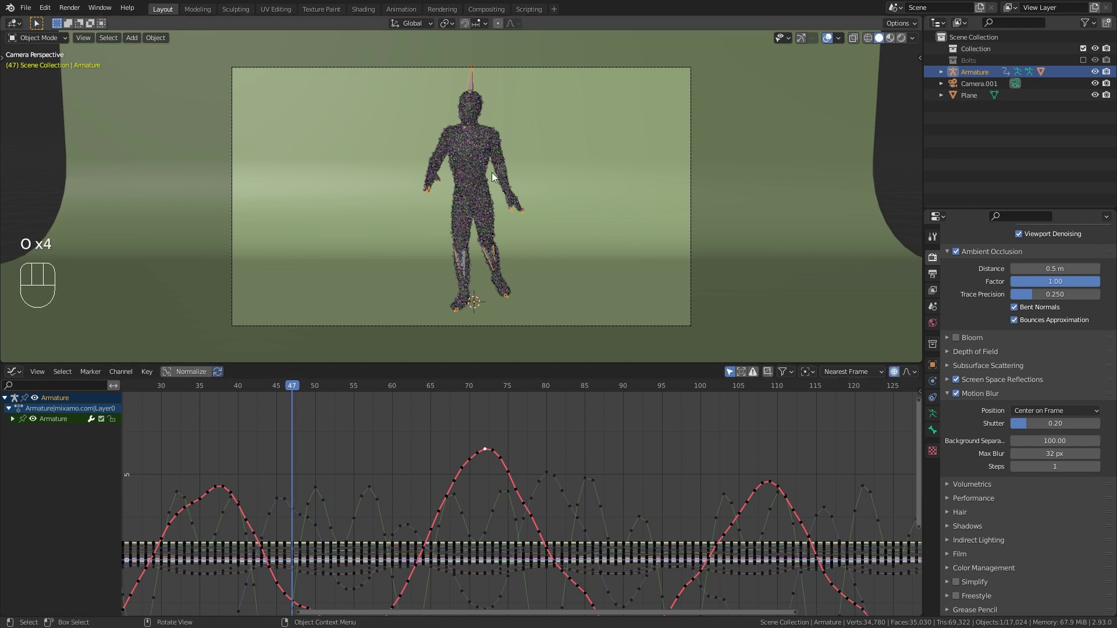
key("o")
key("o")
key("o")
key("o")
key("o")
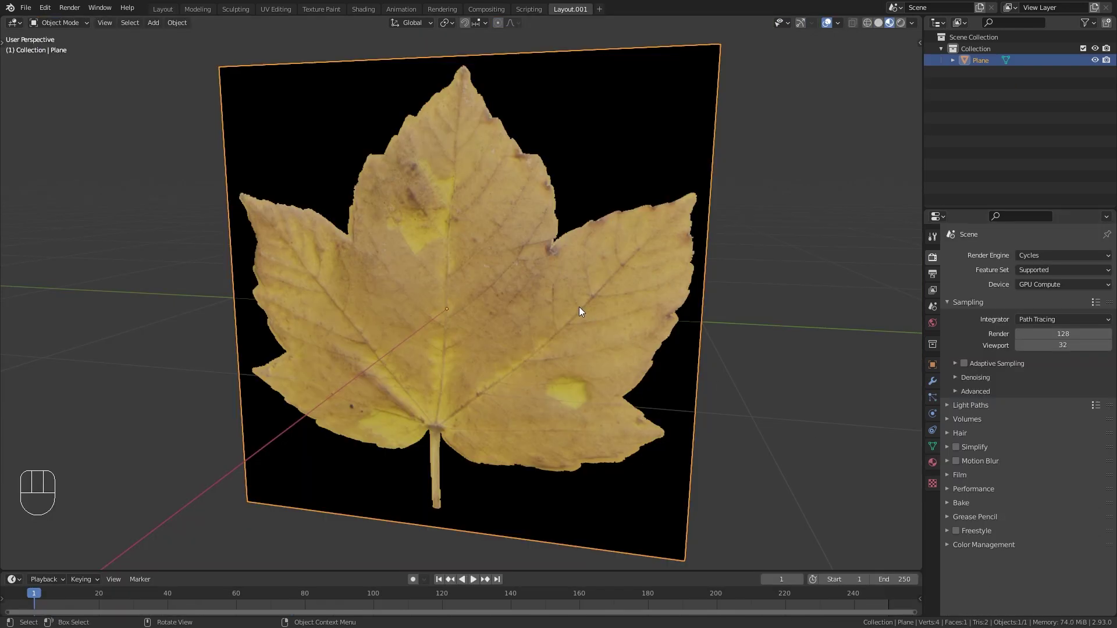
- Compare the leaf plane in Cycles Rendered shading against Material Preview, where its backdrop shows black
middle_click_drag(579, 306, 550, 334, "ctrl")
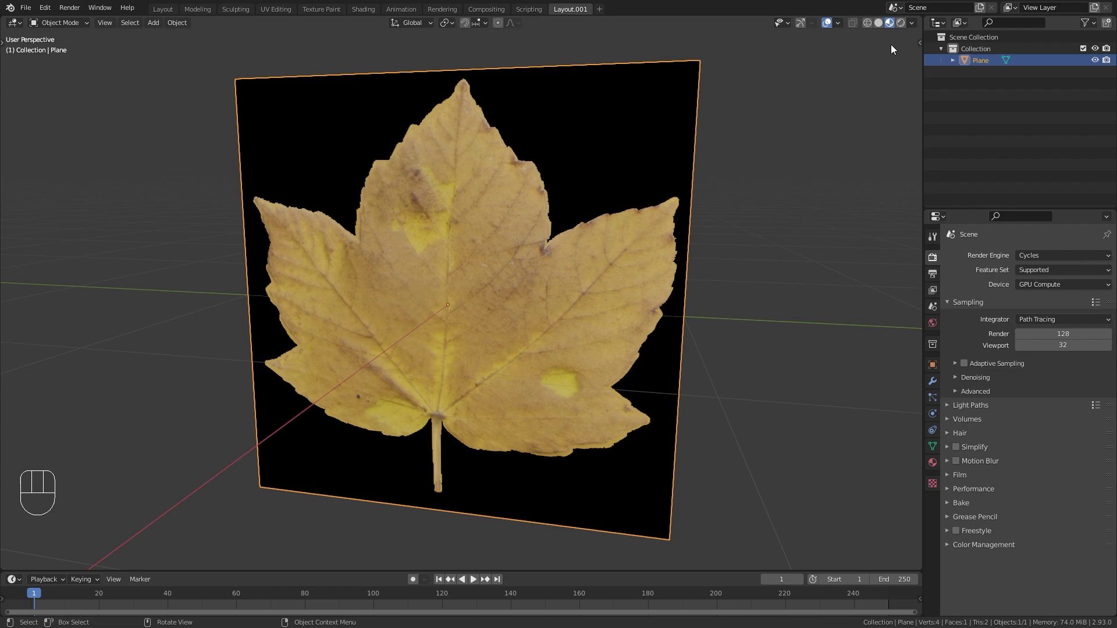
left_click(901, 22)
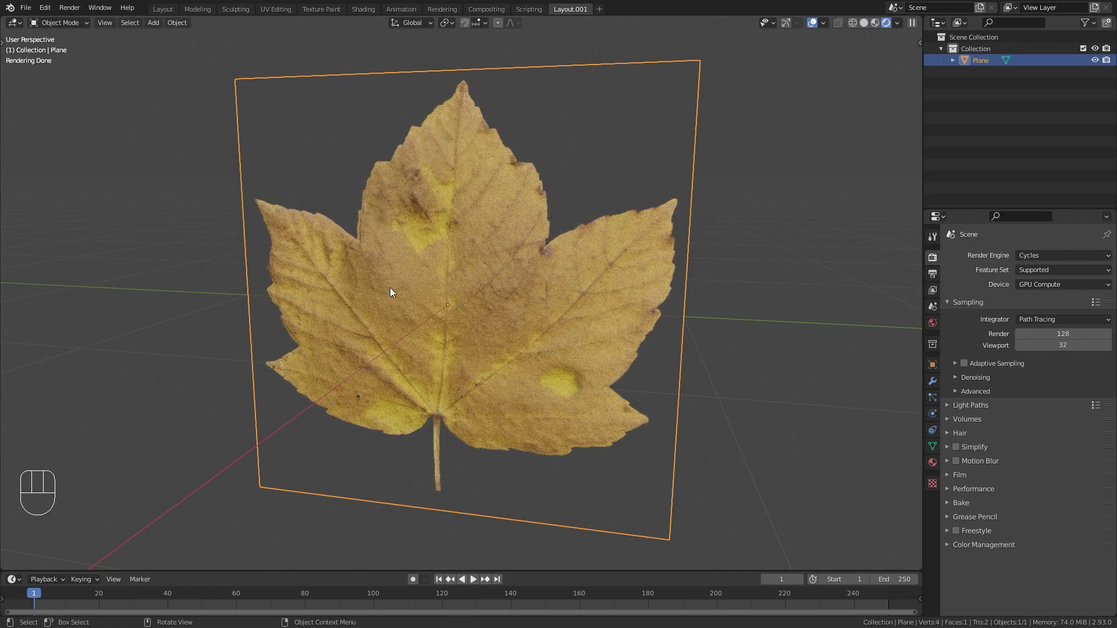
mouse_move(391, 292)
middle_mouse_down()
mouse_move(461, 343)
mouse_move(372, 307)
mouse_move(378, 318)
mouse_move(402, 297)
middle_mouse_up()
left_click(875, 23)
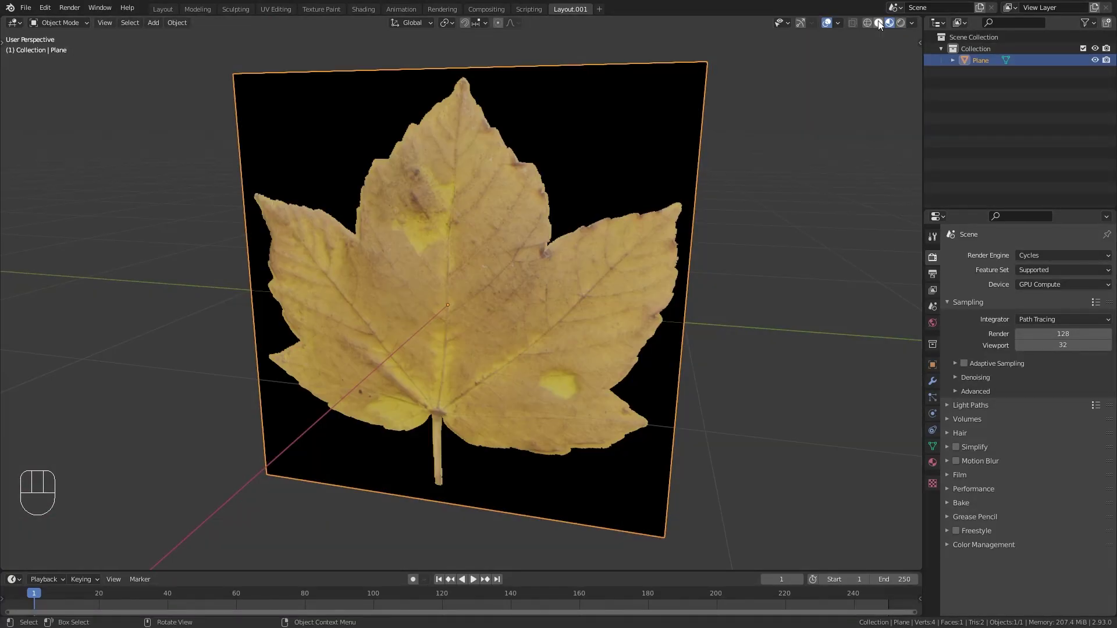
middle_click_drag(525, 242, 590, 169)
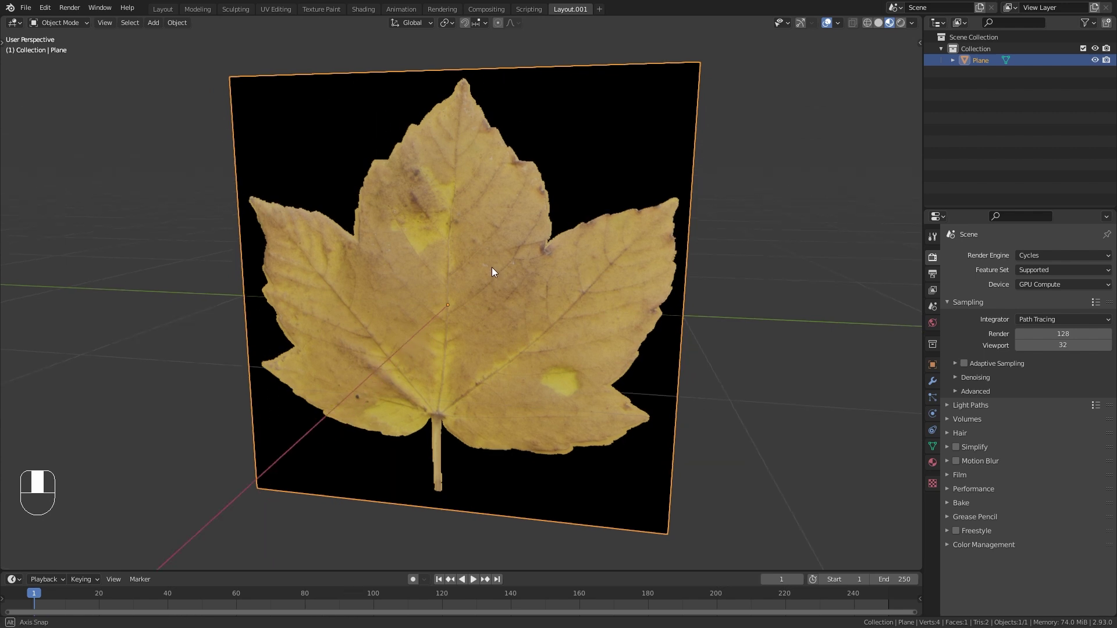
middle_click_drag(477, 302, 472, 291, "shift")
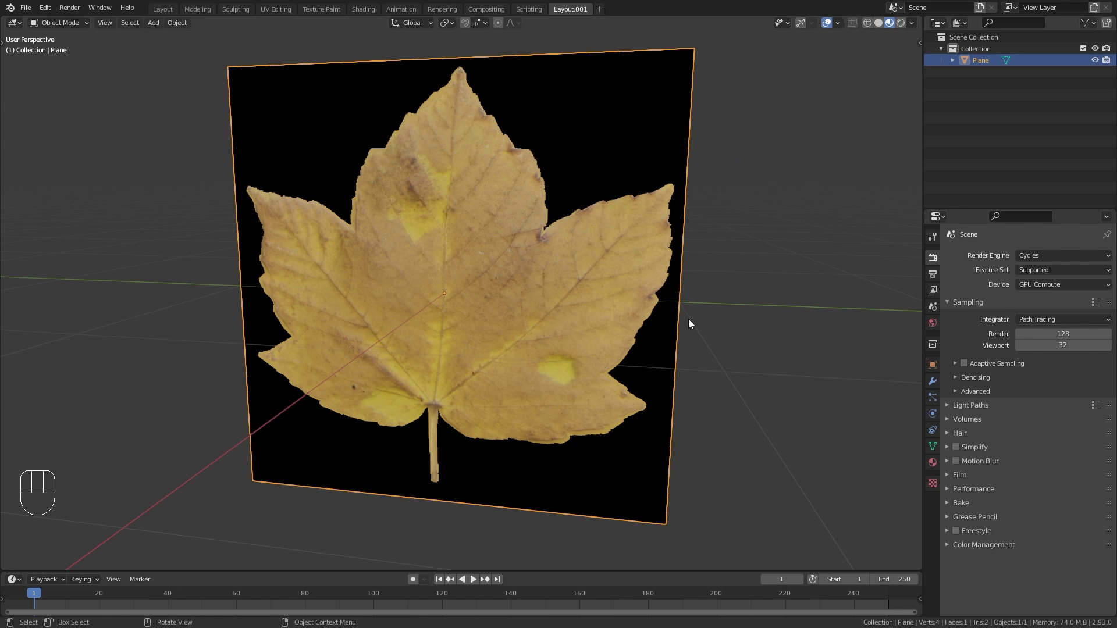
- Switch the render engine to Eevee and set the leaf material's Blend Mode to Alpha Clip
left_click(1058, 253)
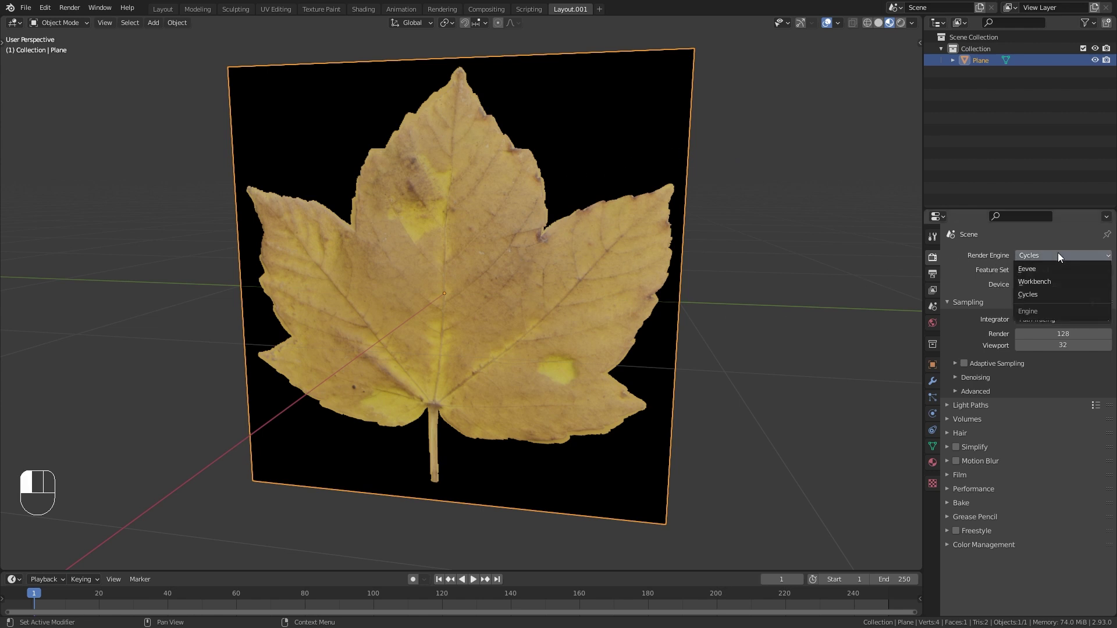
left_click(1057, 268)
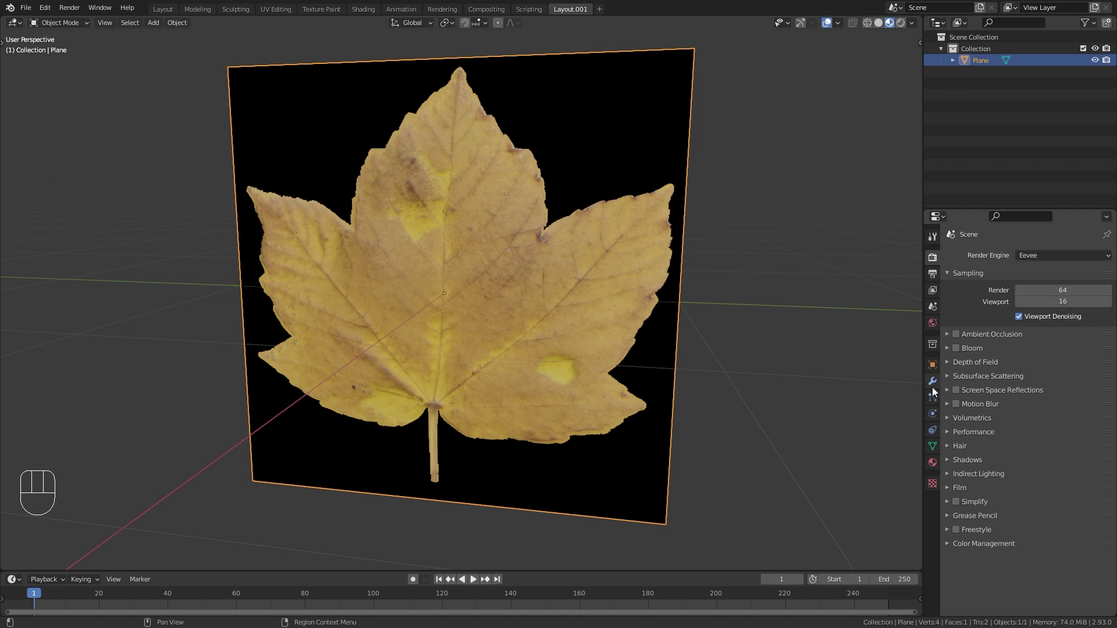
left_click(933, 462)
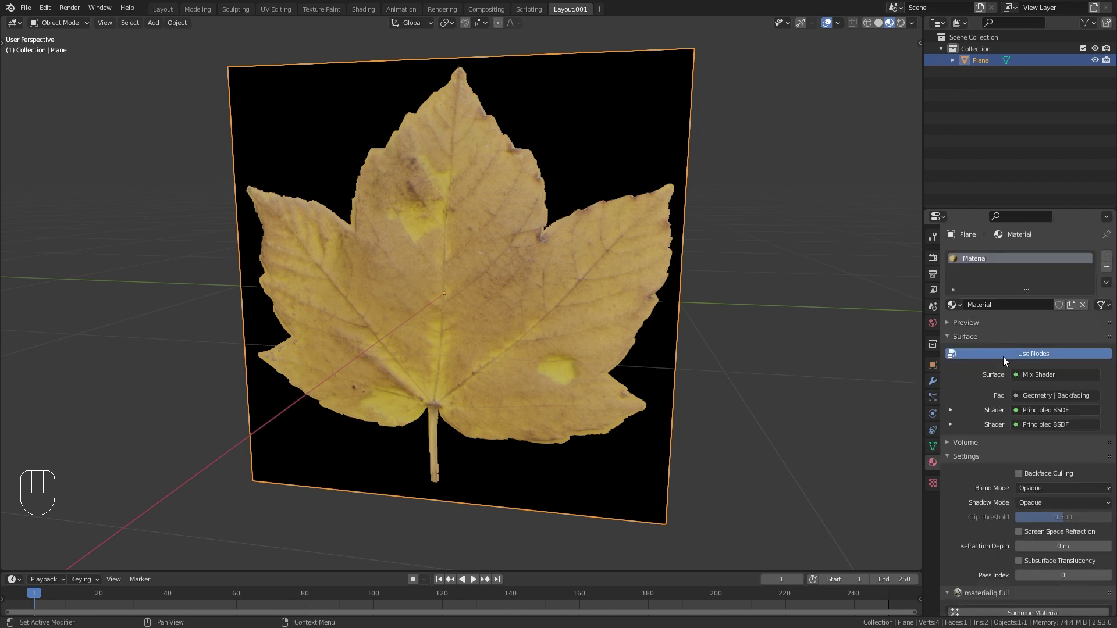
scroll(1003, 357, "down", 5)
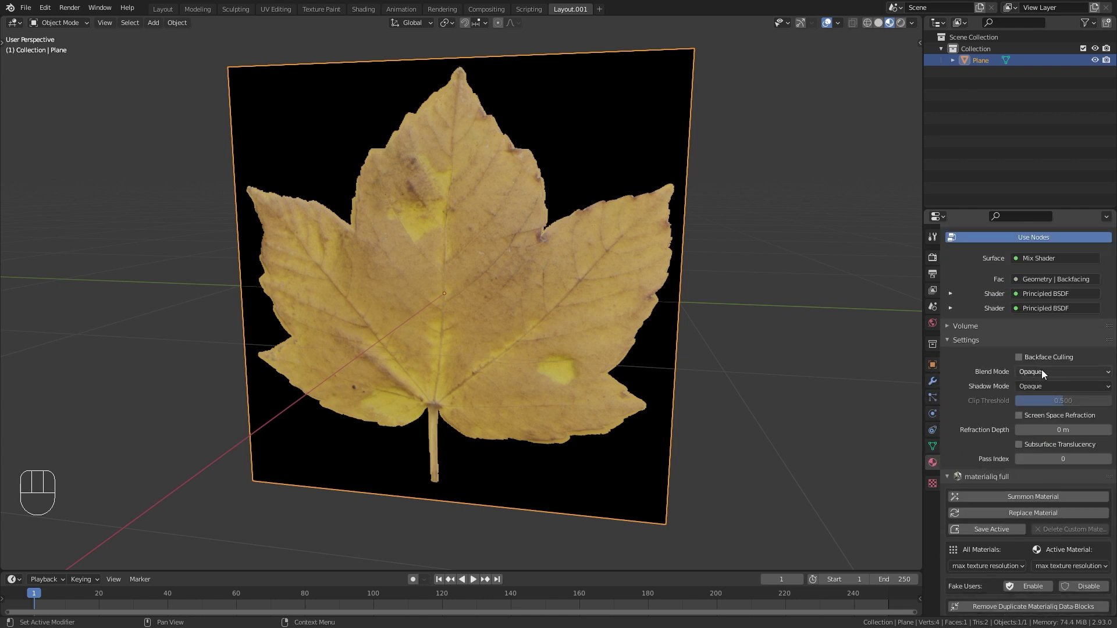
left_click(1066, 371)
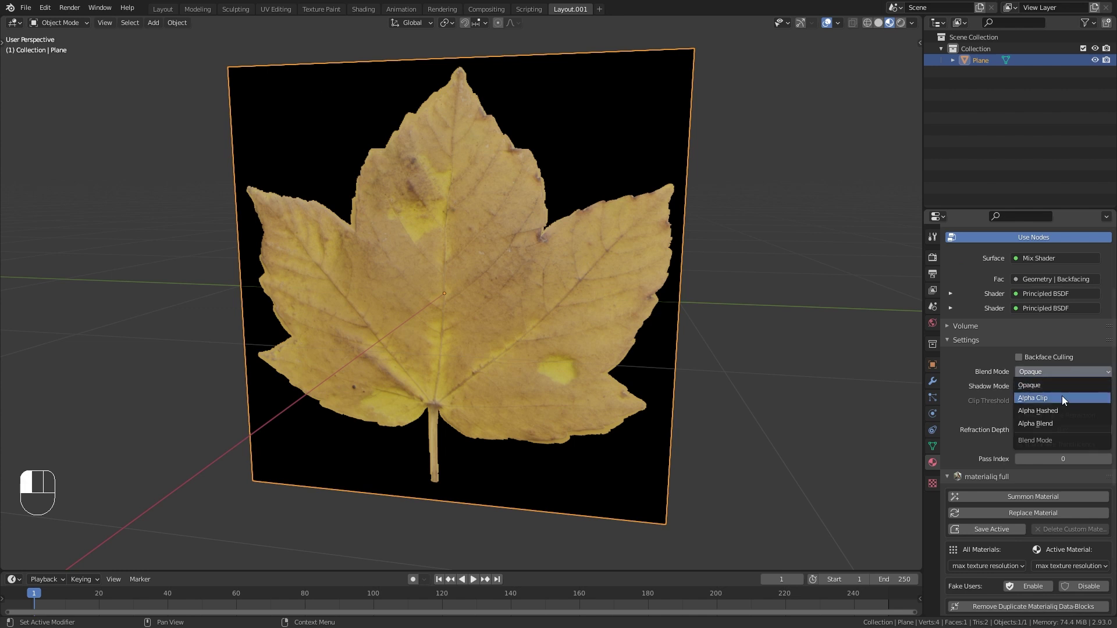
left_click(1062, 397)
left_click(1045, 373)
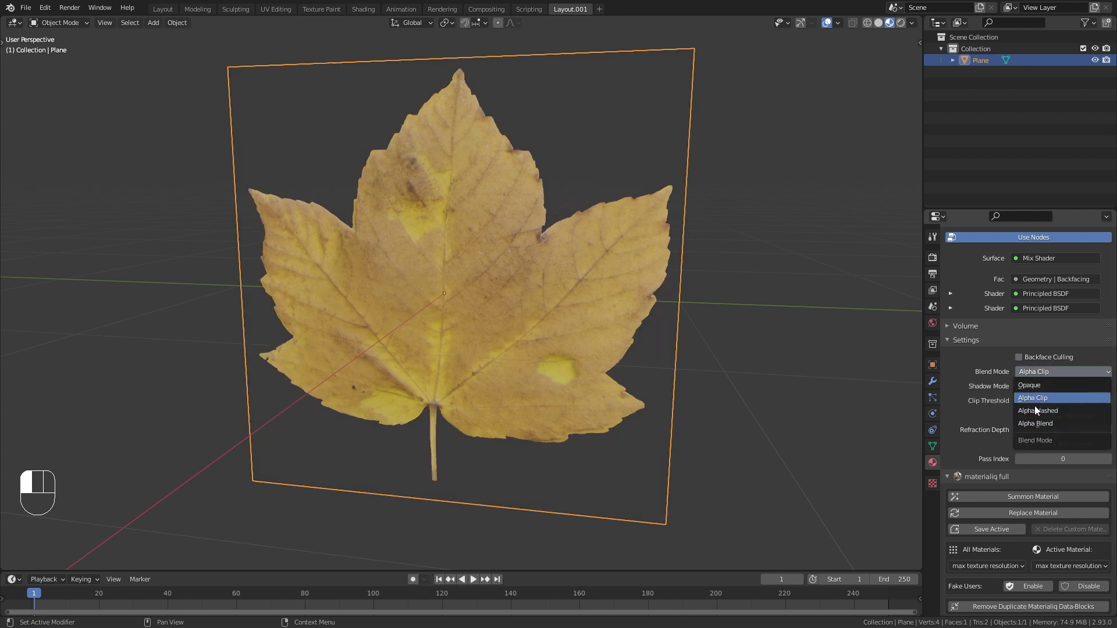
left_click(1040, 371)
left_click(1043, 371)
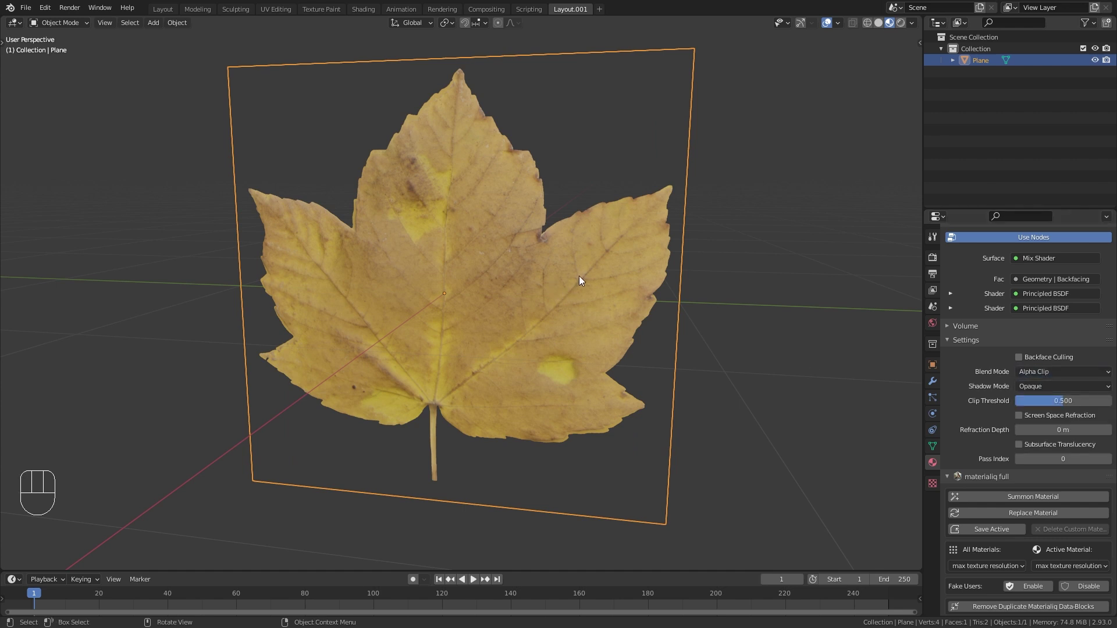
- Set the scene's render engine back to Cycles
middle_click_drag(589, 315, 558, 309)
left_click(933, 257)
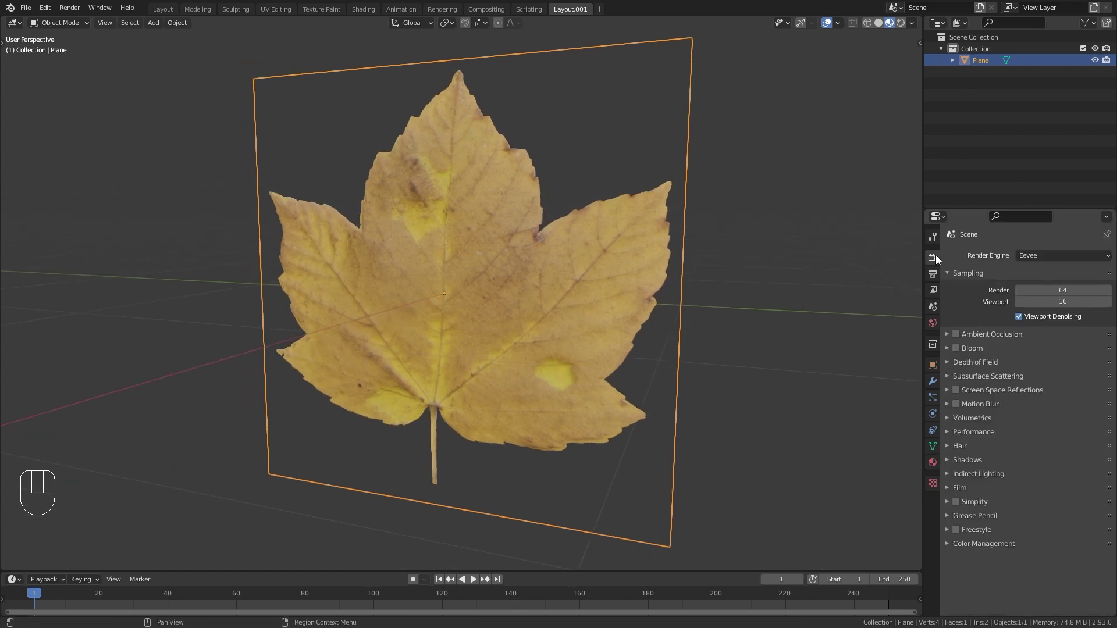
left_click(1039, 256)
left_click(1045, 291)
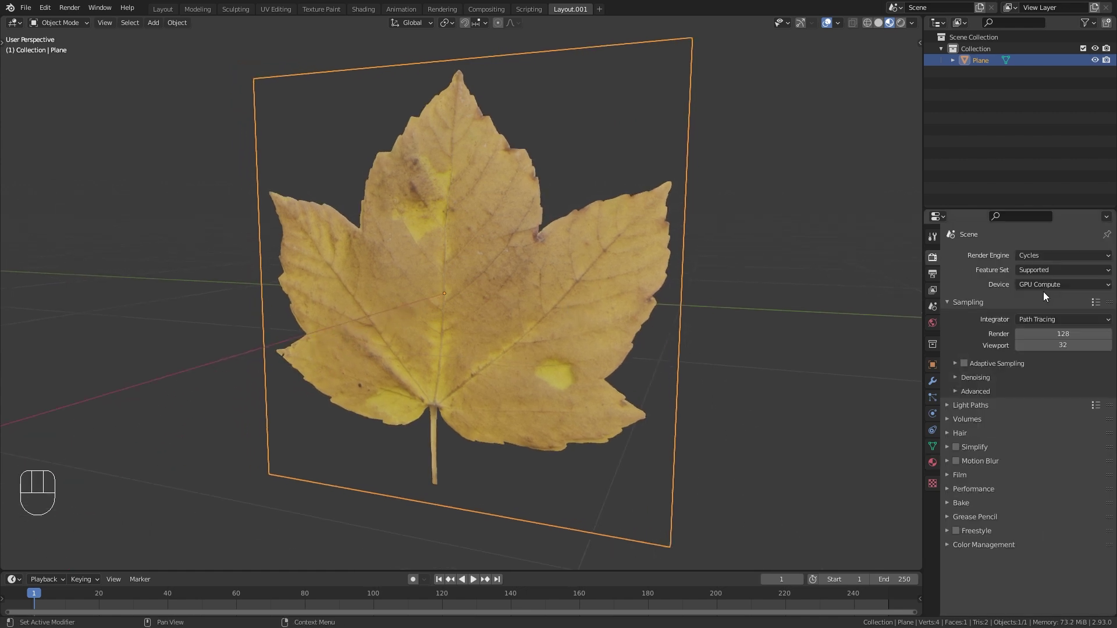
- Orbit around the leaf and view it in Cycles Rendered shading
middle_click_drag(554, 251, 570, 256)
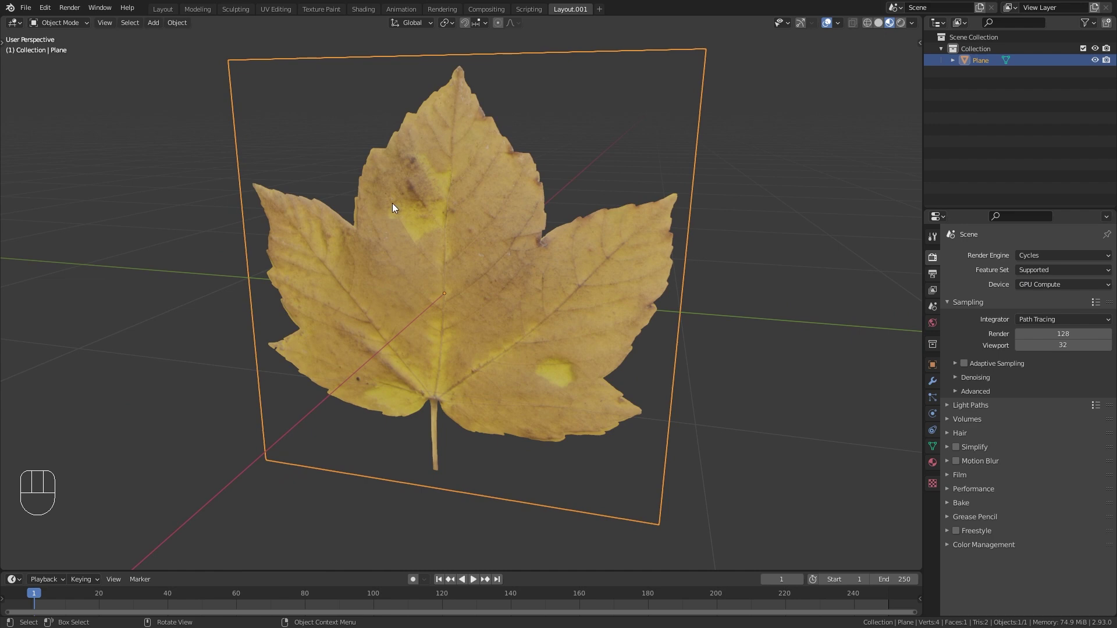
middle_click_drag(392, 207, 440, 223)
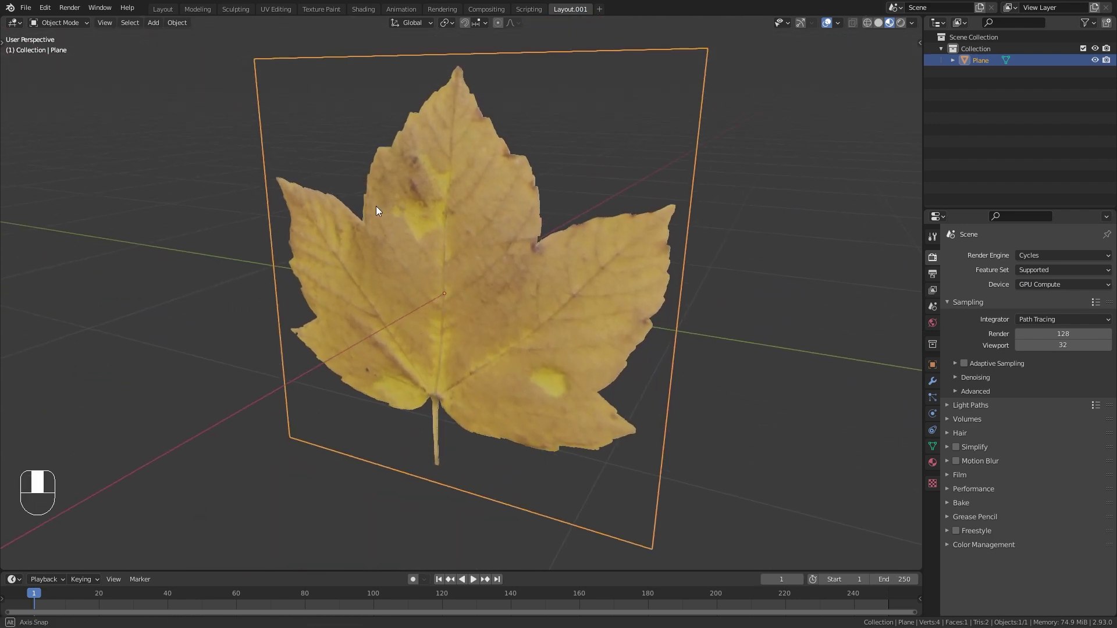
middle_click_drag(375, 206, 381, 205)
left_click(902, 22)
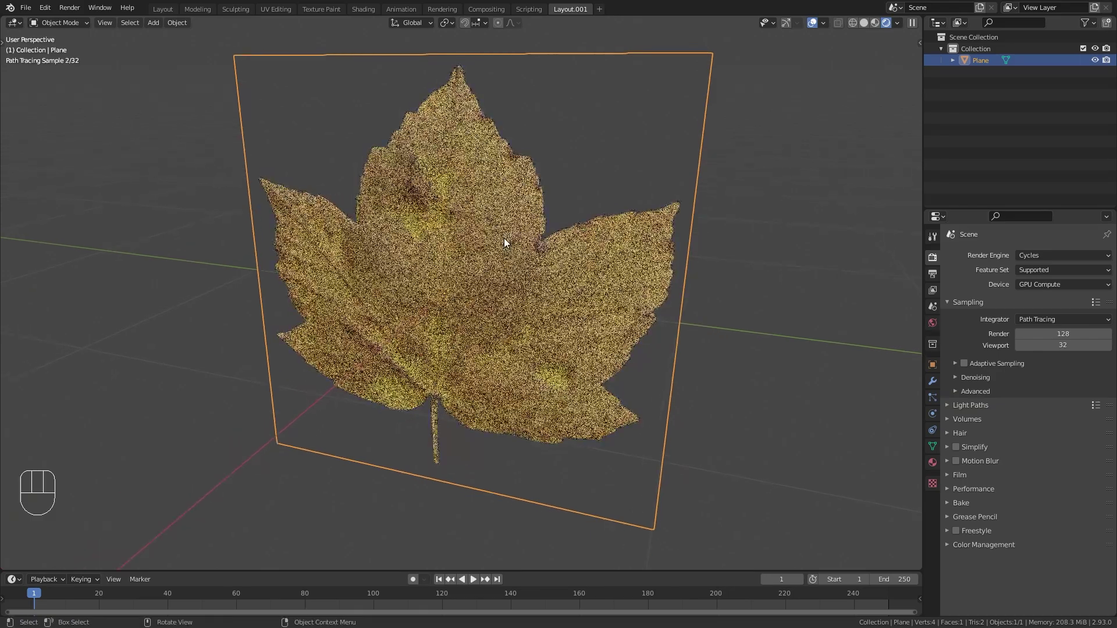
middle_click_drag(399, 219, 427, 203)
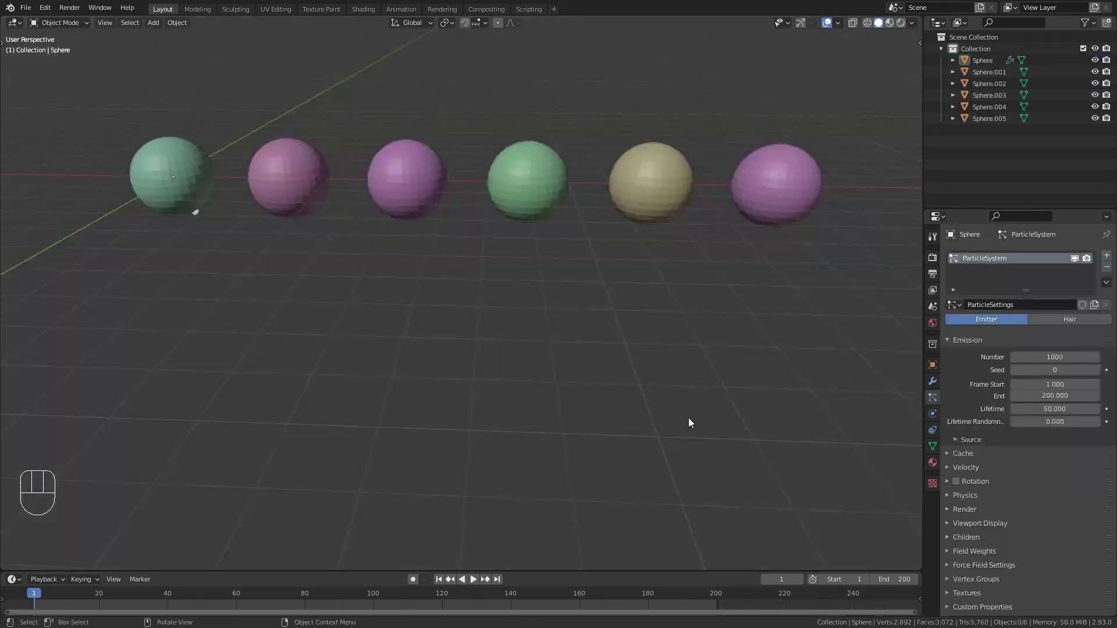
- Play the particle animation, then select Sphere.001–.005 plus the emitting Sphere as active
left_click(196, 174)
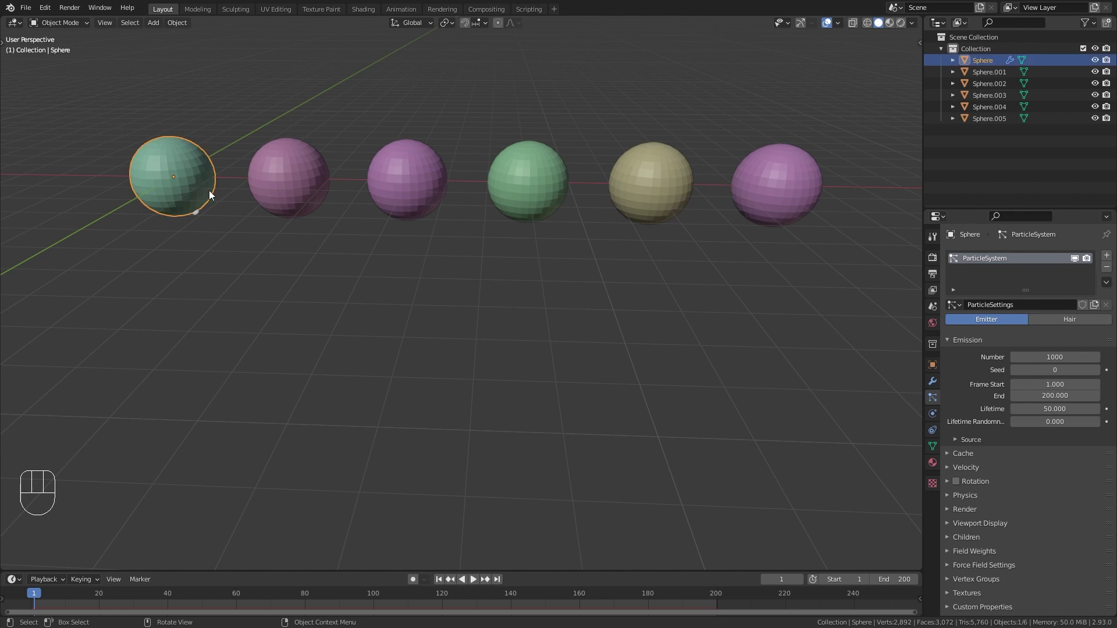
key("space")
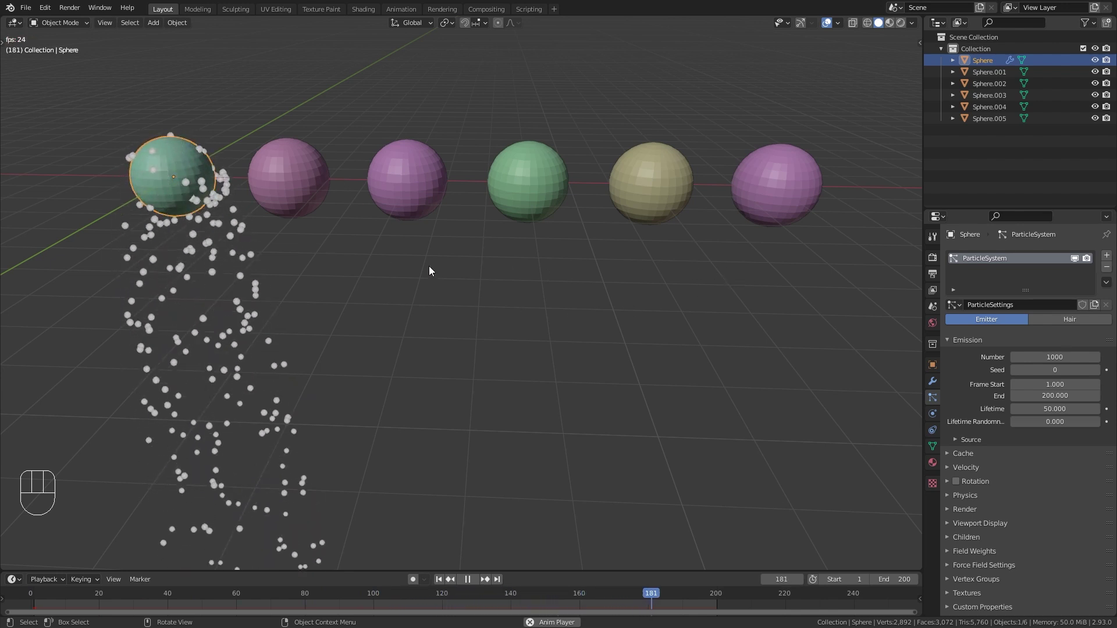
left_click(481, 285)
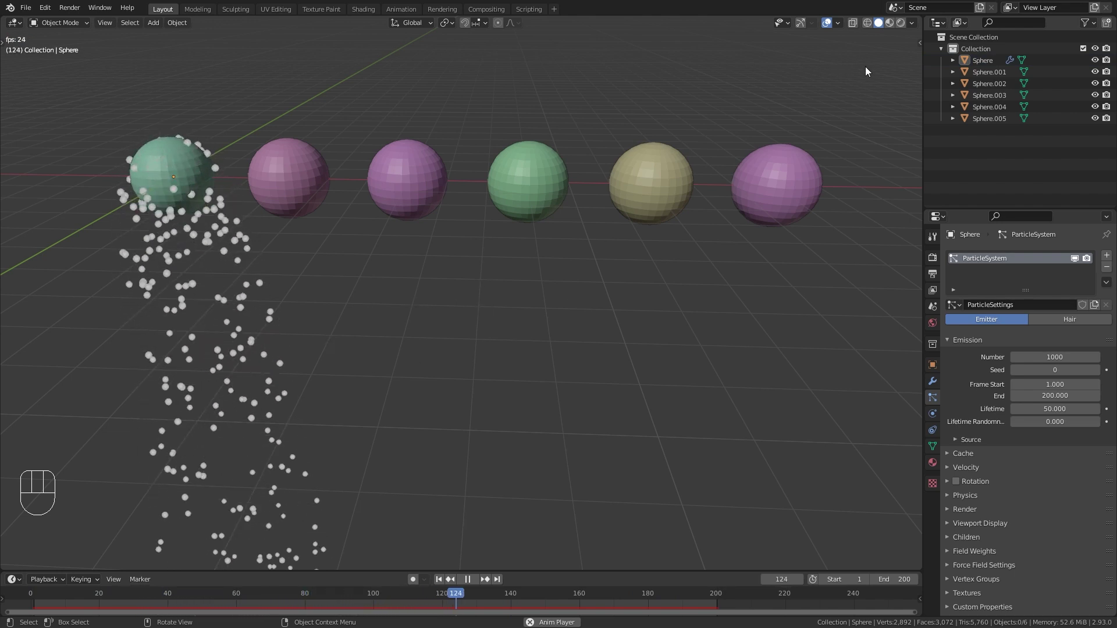
left_click_drag(866, 66, 281, 236)
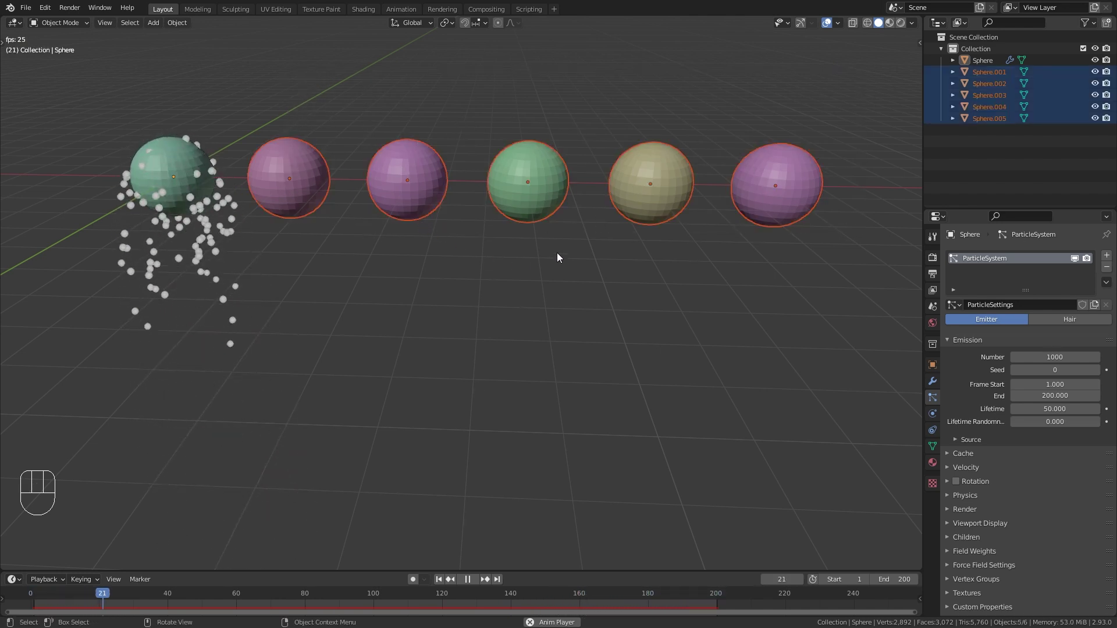
left_click(193, 165, "shift")
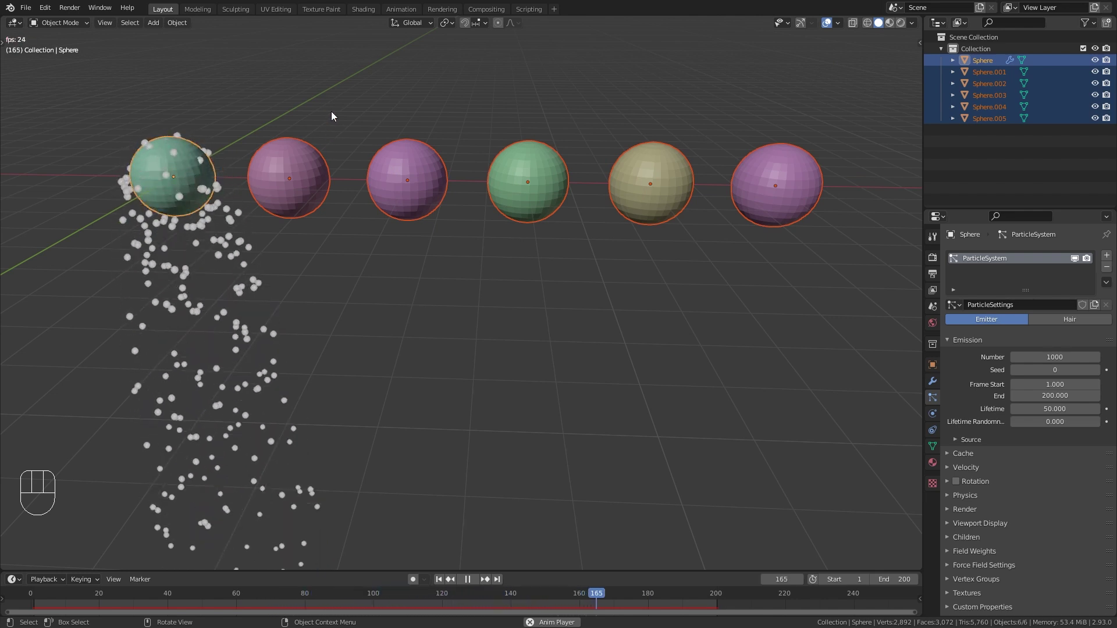
- Run Copy Particle Systems from the F3 search to give all spheres the emitter's particles, then deselect
key("F3")
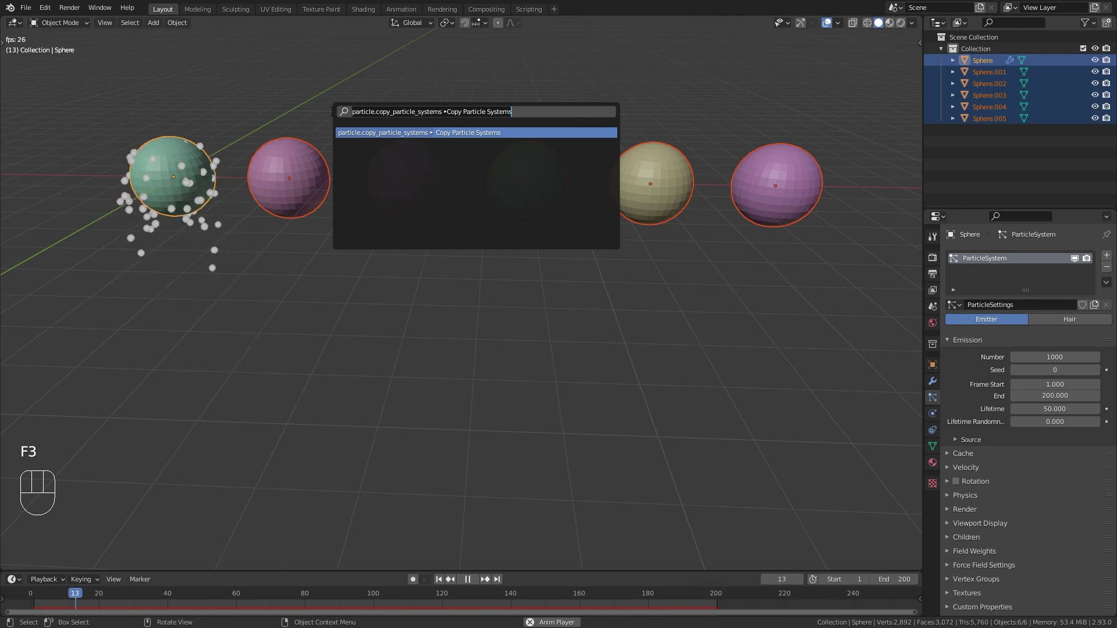
key("BackSpace")
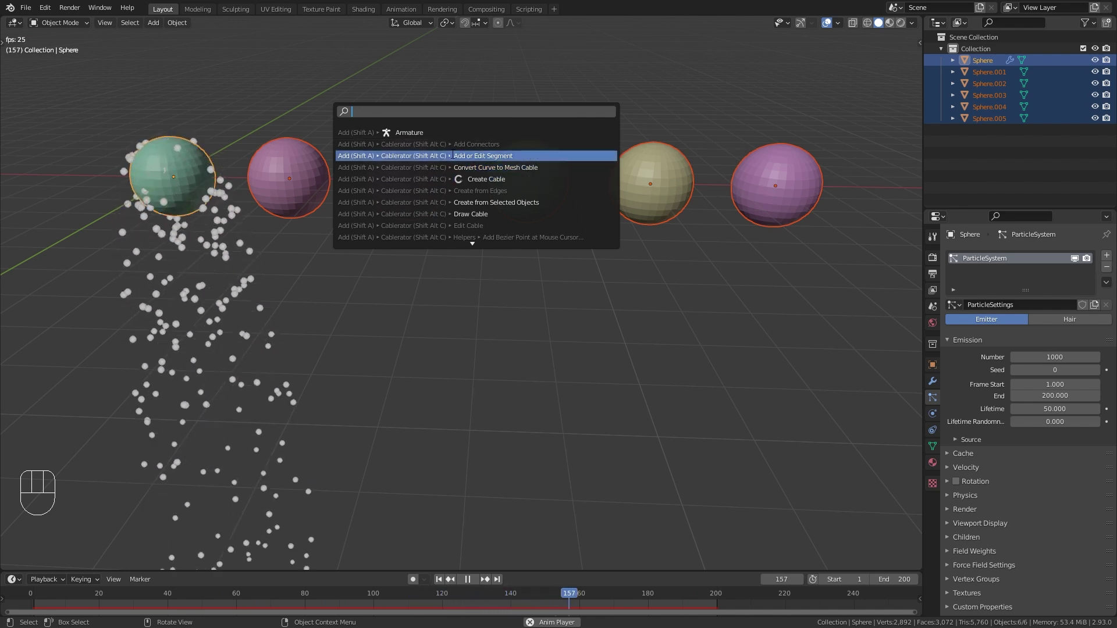
type("c")
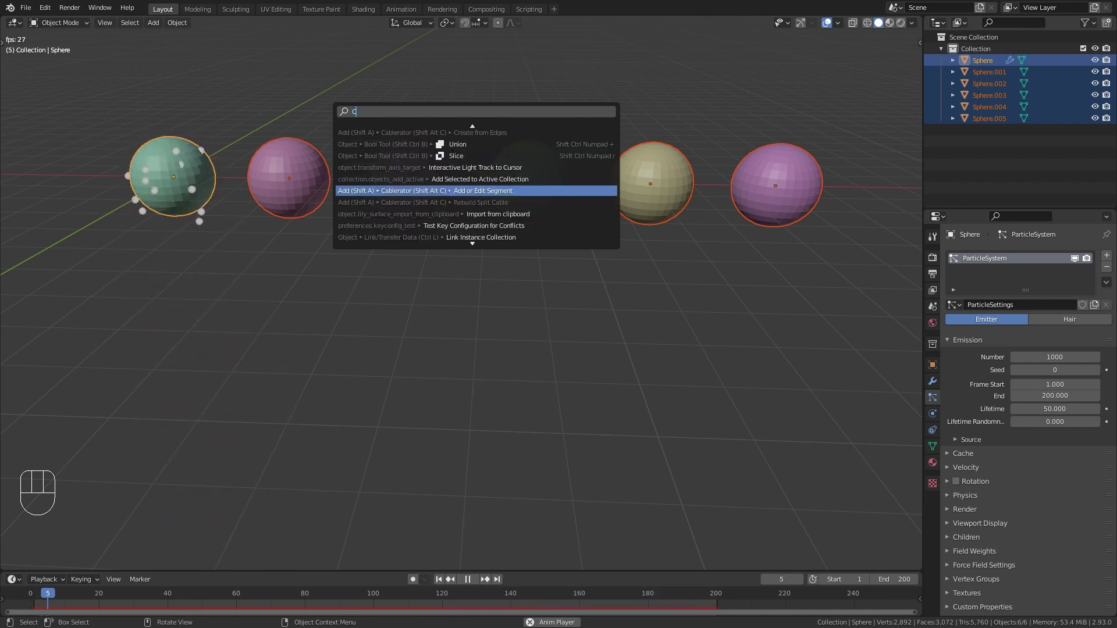
type("OPY PAR")
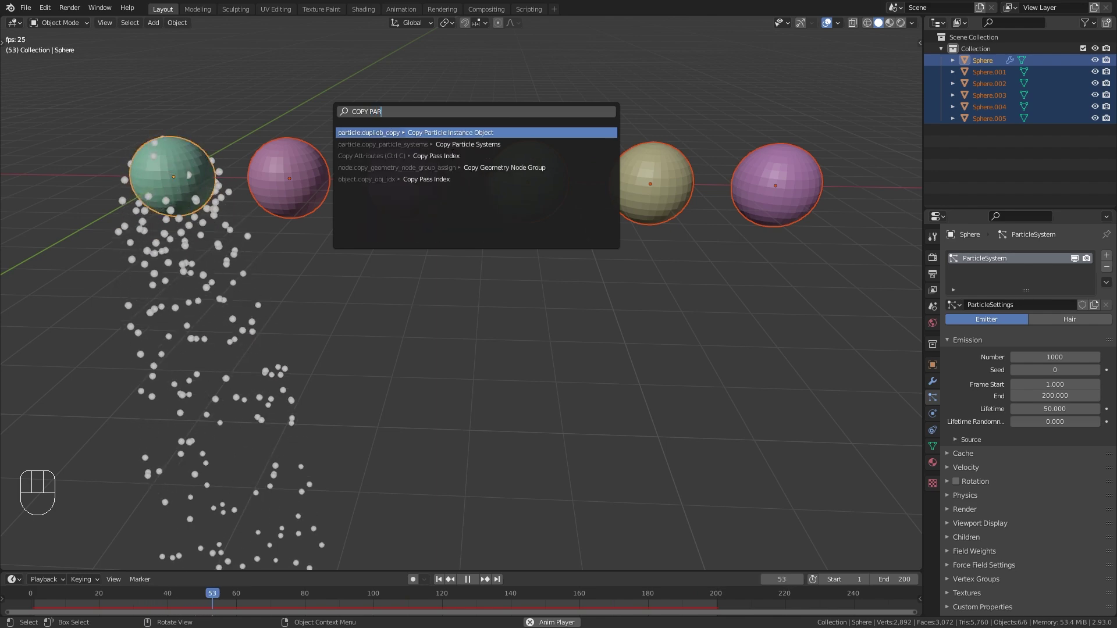
type("TI")
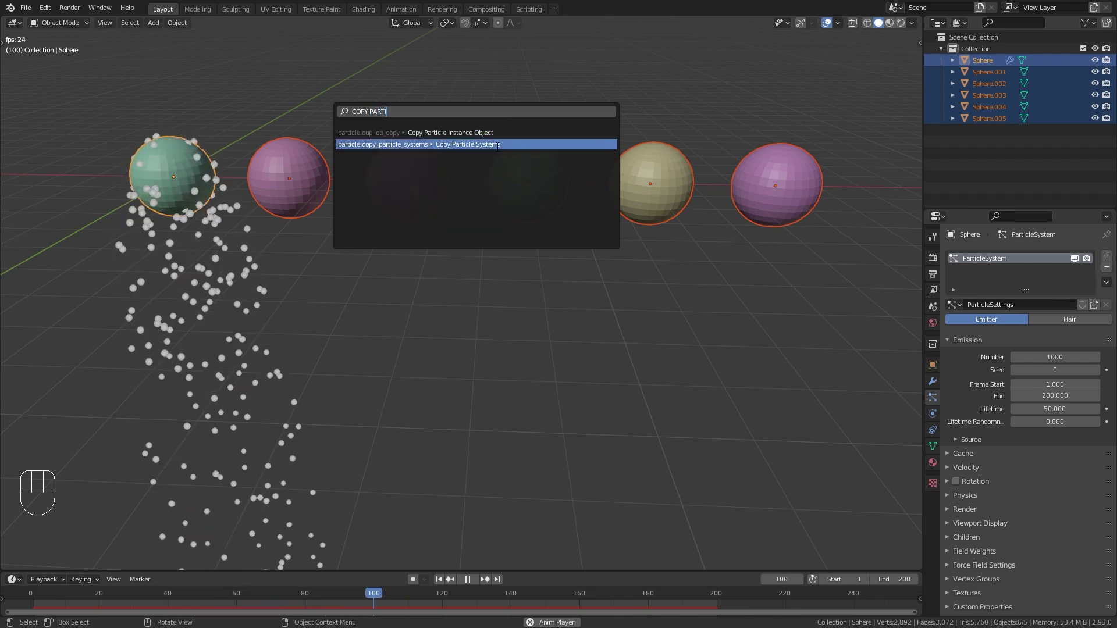
left_click(514, 145)
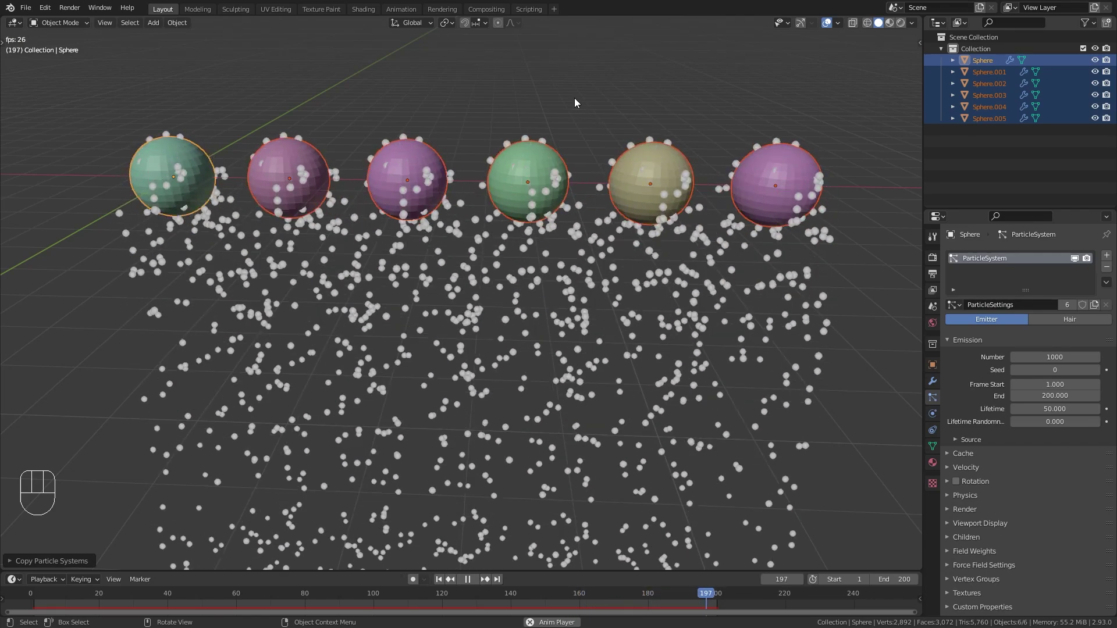
left_click(573, 96)
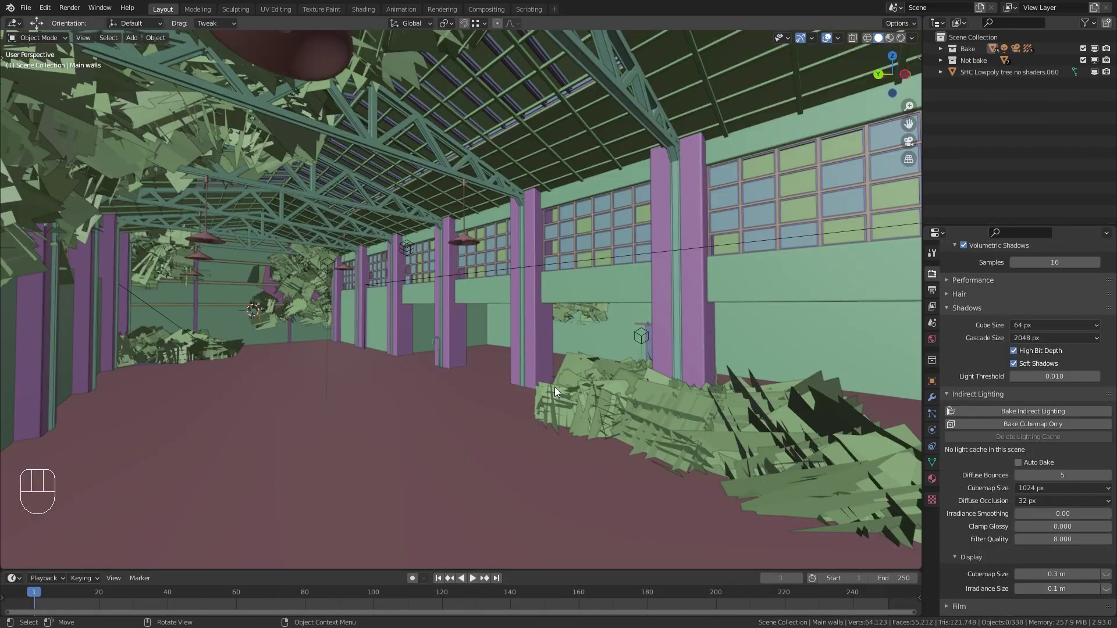
- From the top view, clip the viewport to a box drawn over the warehouse building
middle_click_drag(458, 382, 448, 342, "shift")
key("KP_7")
scroll(517, 319, "down", 2)
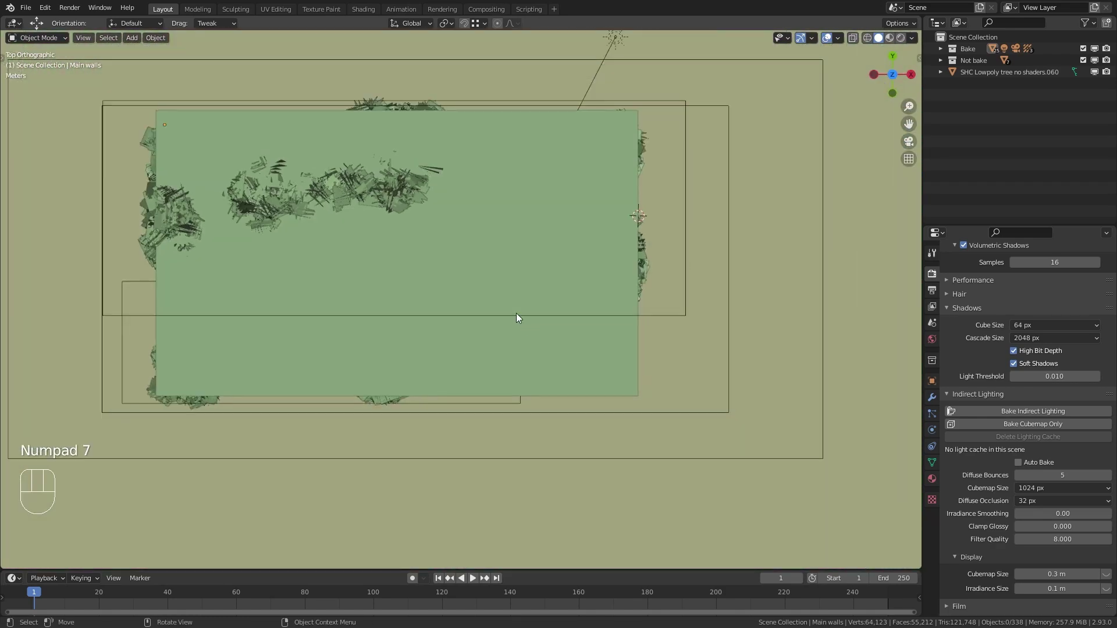
middle_click_drag(516, 320, 476, 310, "shift")
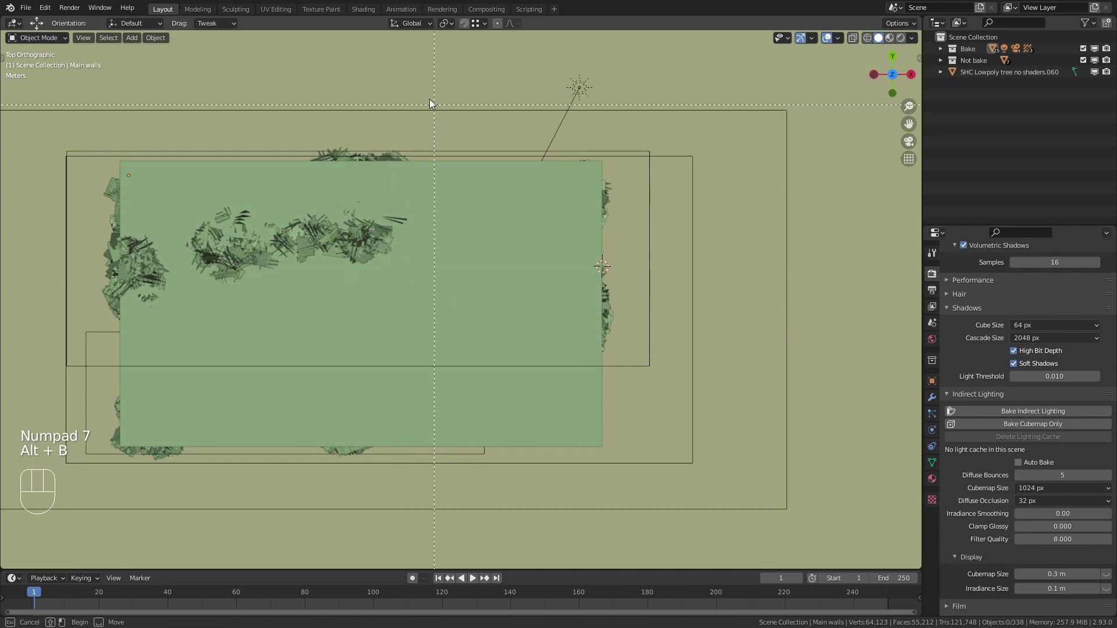
left_click_drag(428, 89, 661, 530)
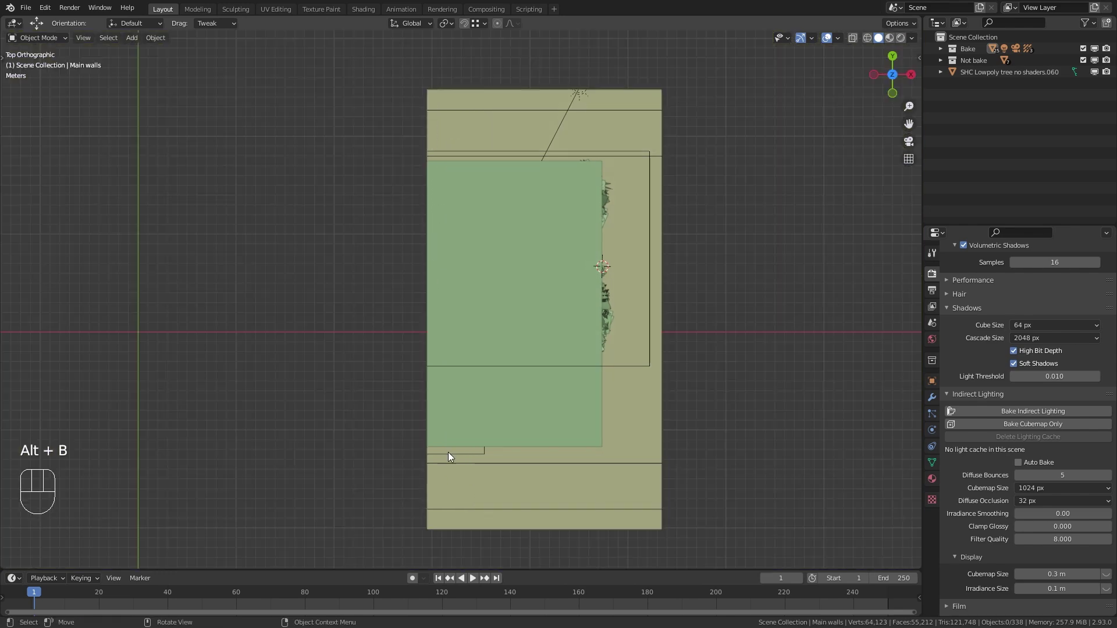
- Orbit around the clipped building to look inside the hall
middle_click_drag(448, 452, 575, 271)
scroll(525, 308, "up", 4)
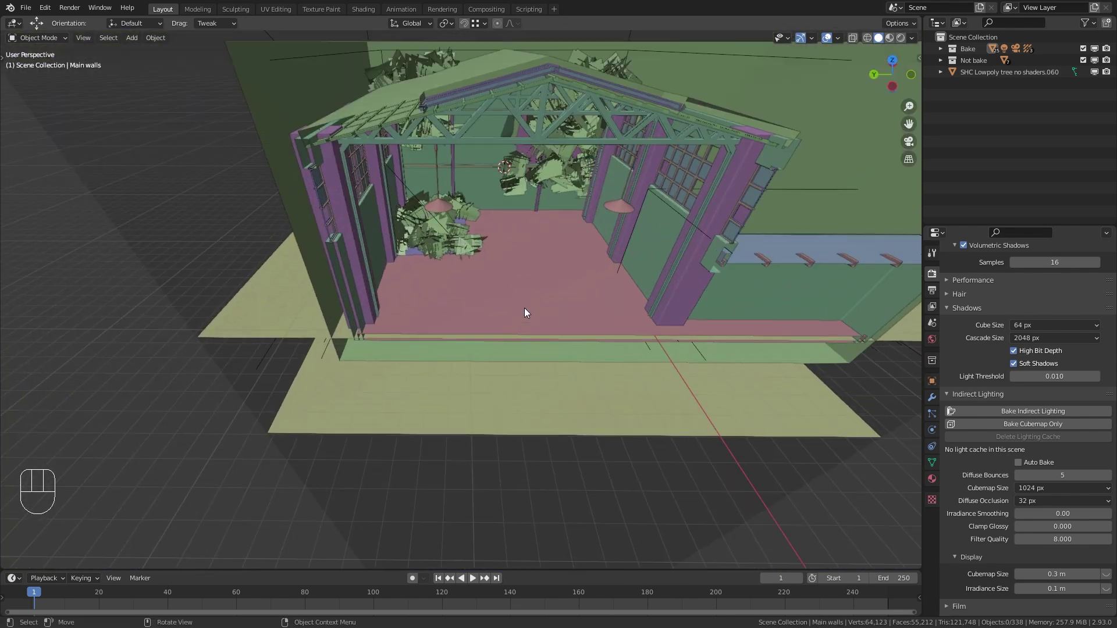
scroll(525, 308, "down", 3)
middle_click_drag(486, 334, 464, 306)
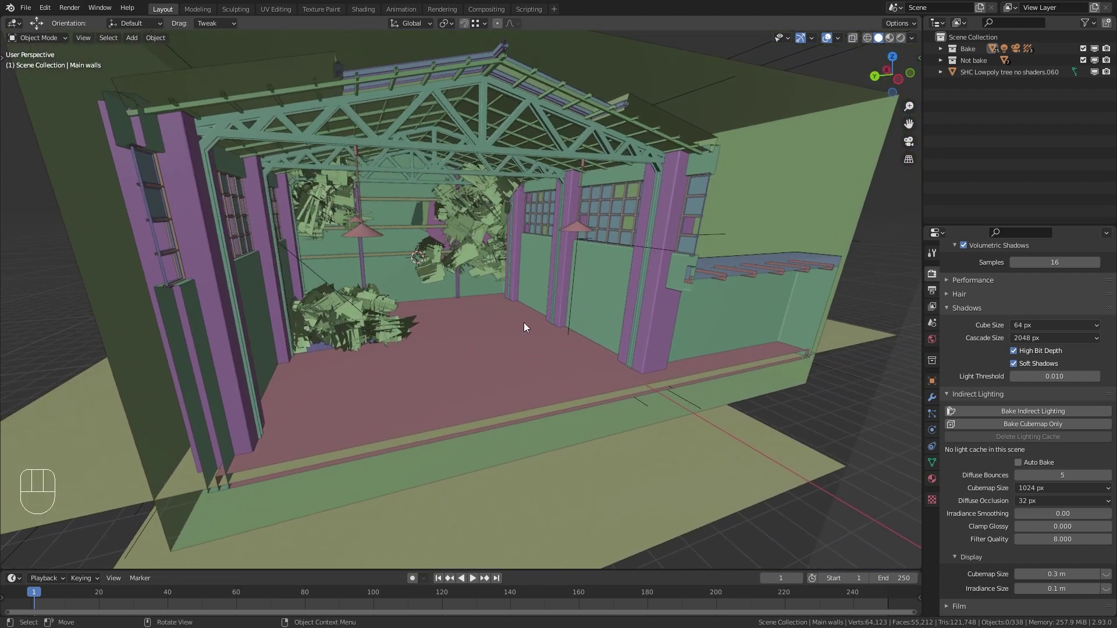
middle_click_drag(469, 347, 467, 329, "shift")
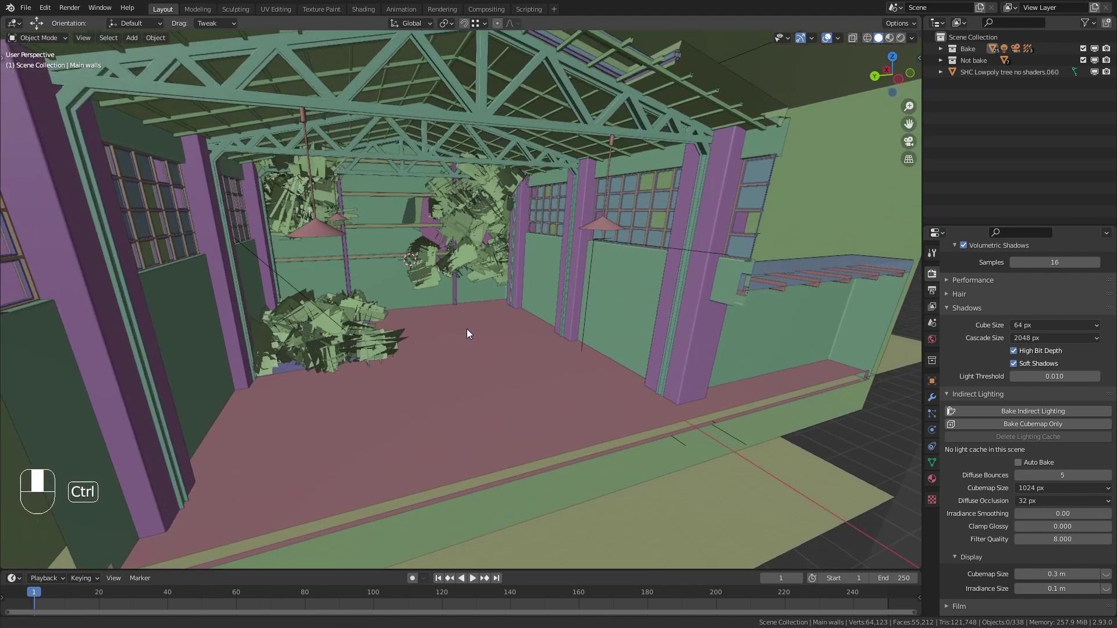
middle_click_drag(471, 386, 472, 376)
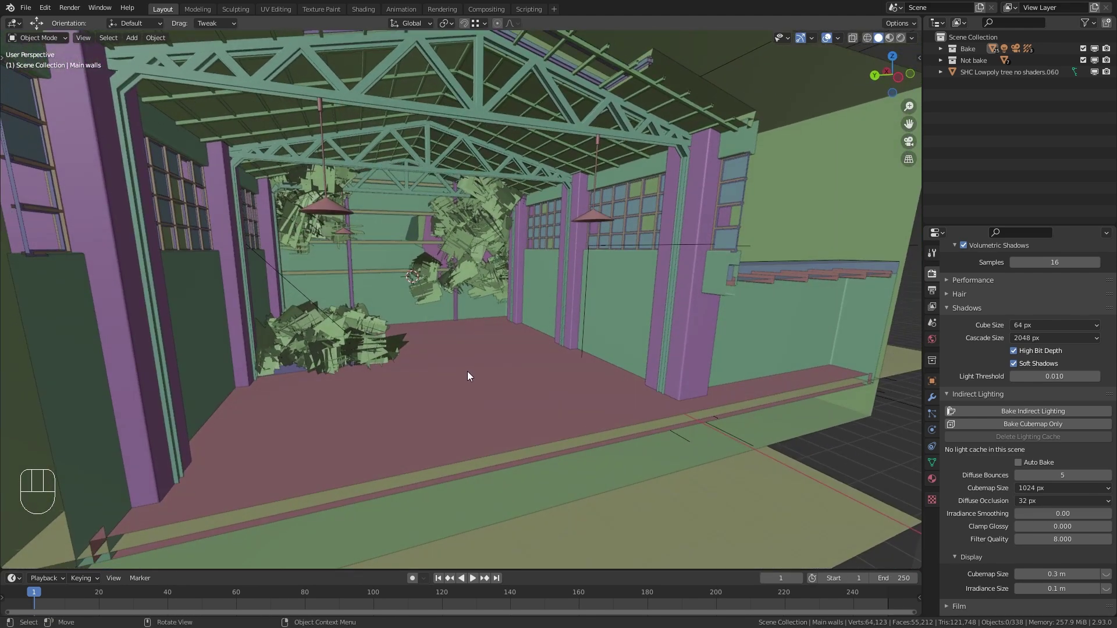
scroll(469, 375, "down", 5)
- Clear the viewport clipping with Alt+B and look around the full hall
key("alt+b")
scroll(465, 373, "up", 8)
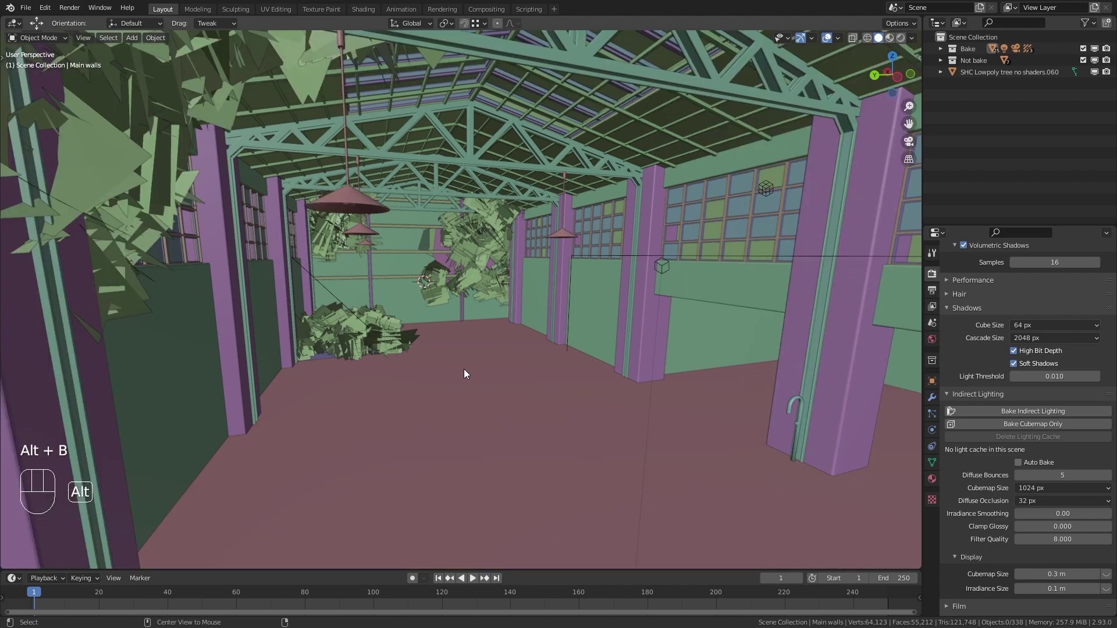
middle_click_drag(563, 344, 512, 330, "ctrl")
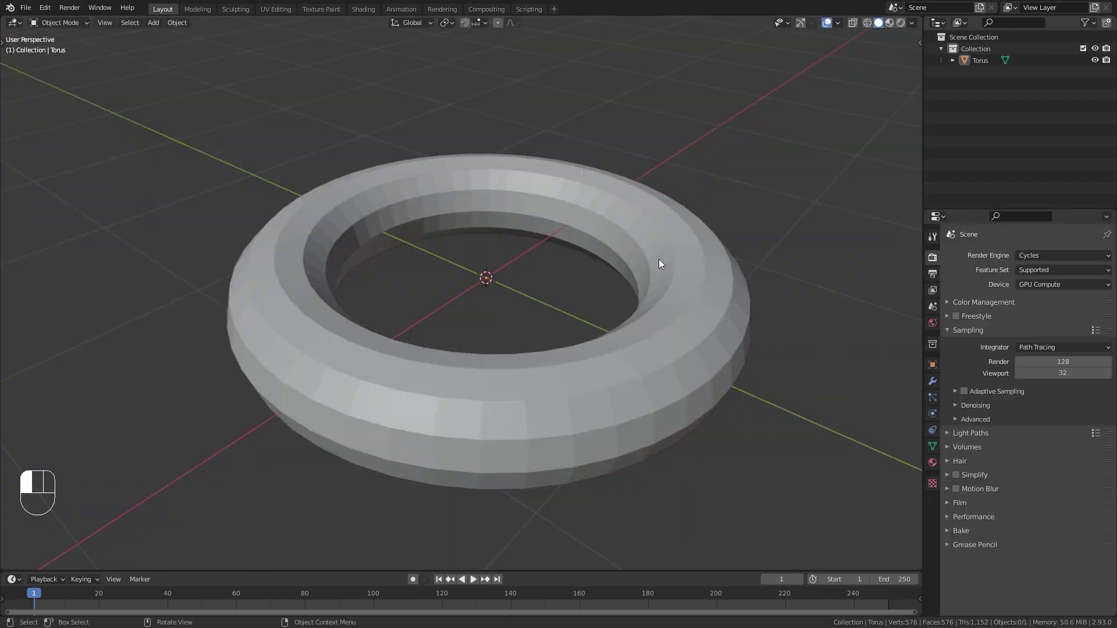
- In Edit Mode, extrude the single selected torus face, then undo it
key("Tab")
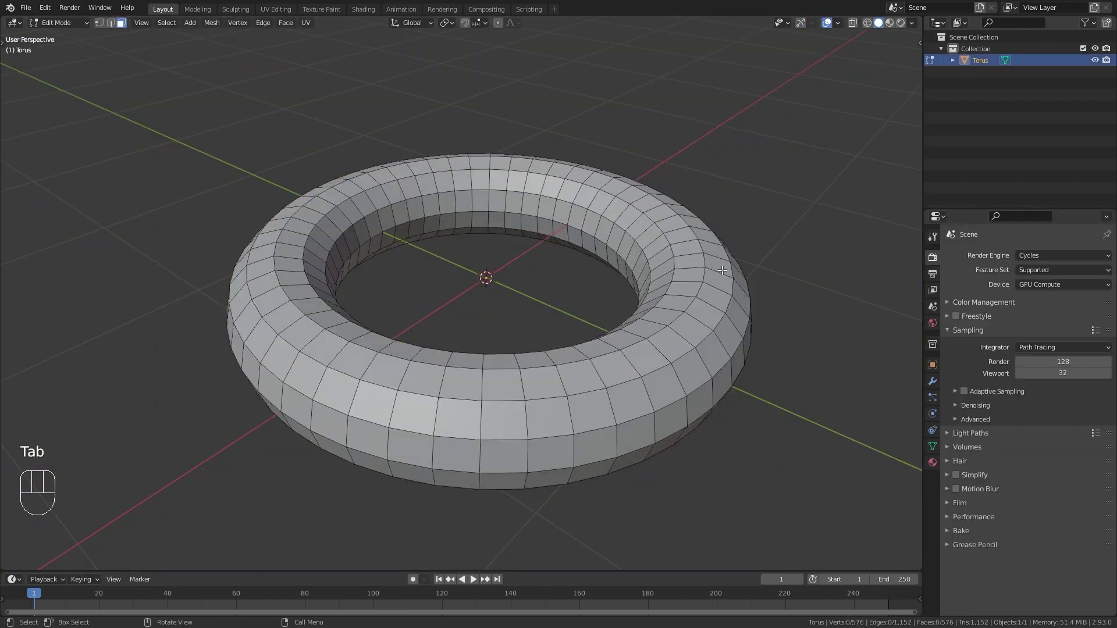
middle_click_drag(720, 300, 451, 365)
scroll(756, 250, "up", 5)
key("e")
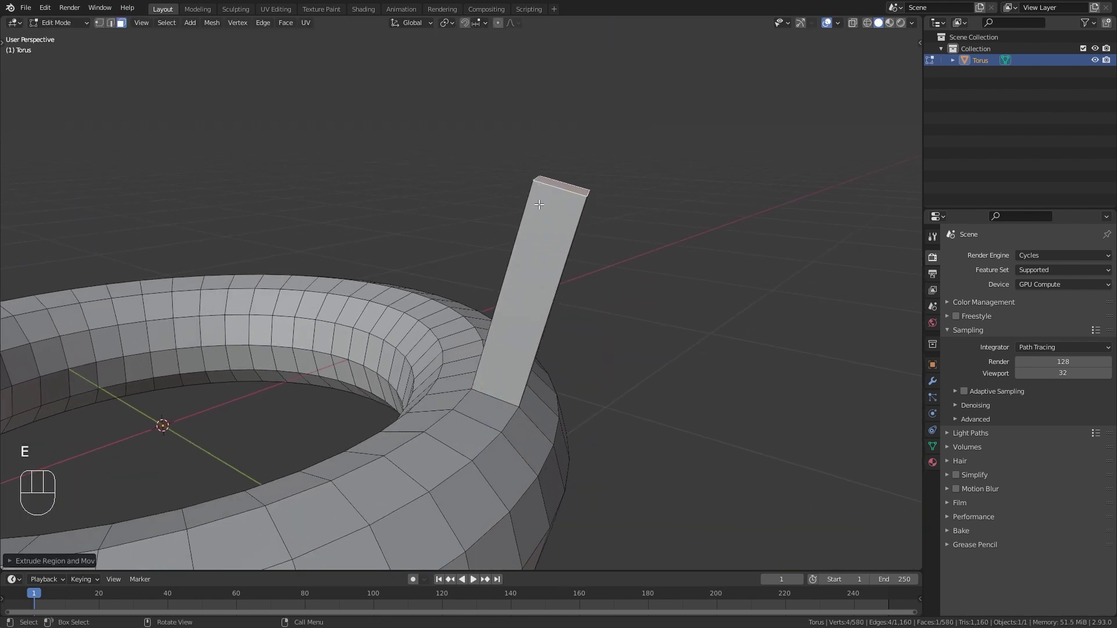
key("ctrl+z")
- Select the whole torus, extrude it into a second torus, then undo the extrusion
key("a")
scroll(535, 204, "down", 3)
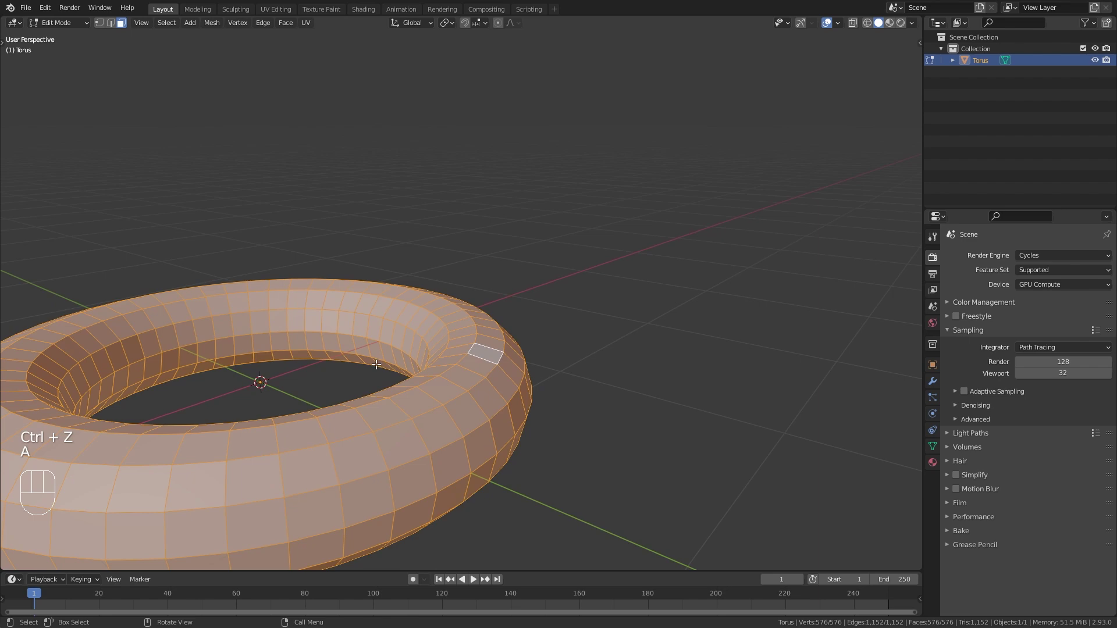
middle_click_drag(536, 204, 574, 324, "shift")
key("e")
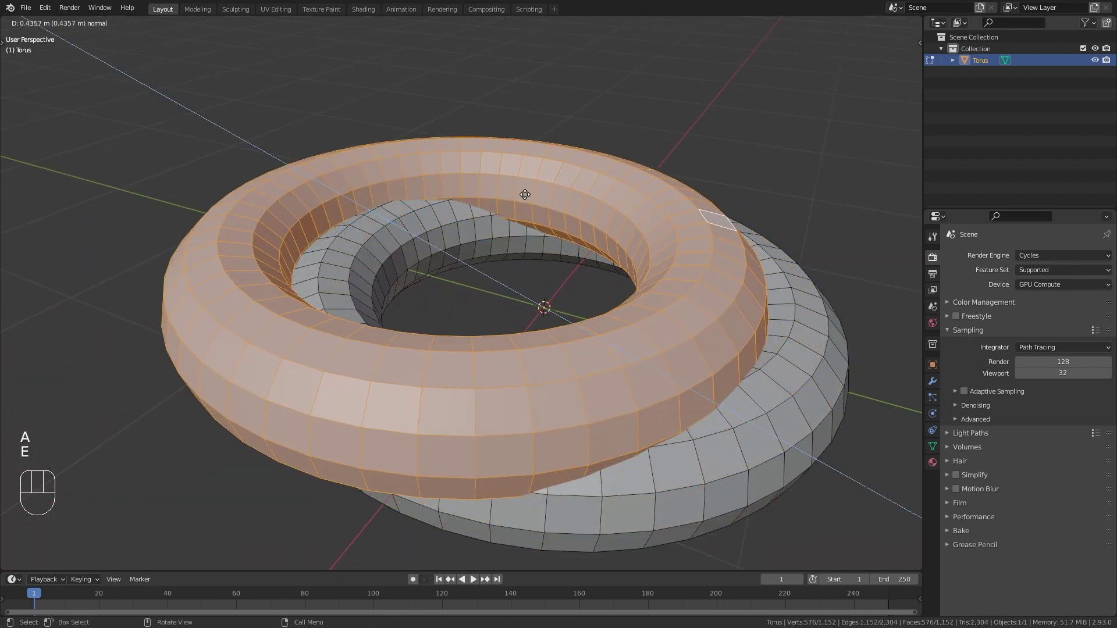
left_click(375, 98)
middle_click_drag(527, 286, 502, 278)
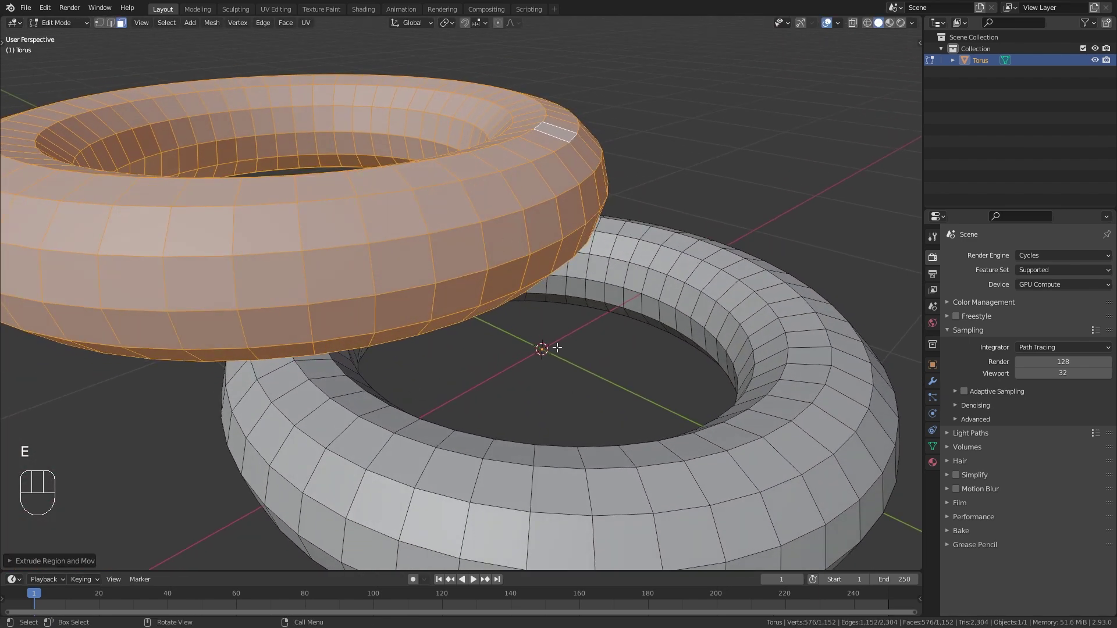
scroll(557, 348, "down", 3)
middle_click_drag(506, 322, 492, 352, "shift")
key("ctrl+z")
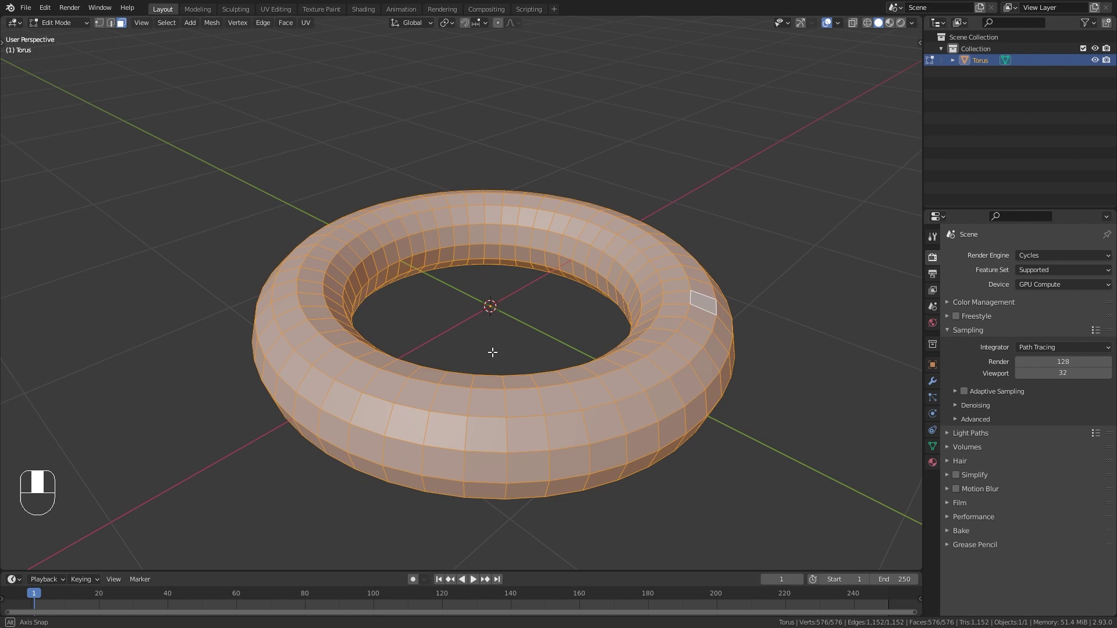
- Apply Extrude Individual Faces to the whole torus, inspect the result, then undo it
key("alt+e")
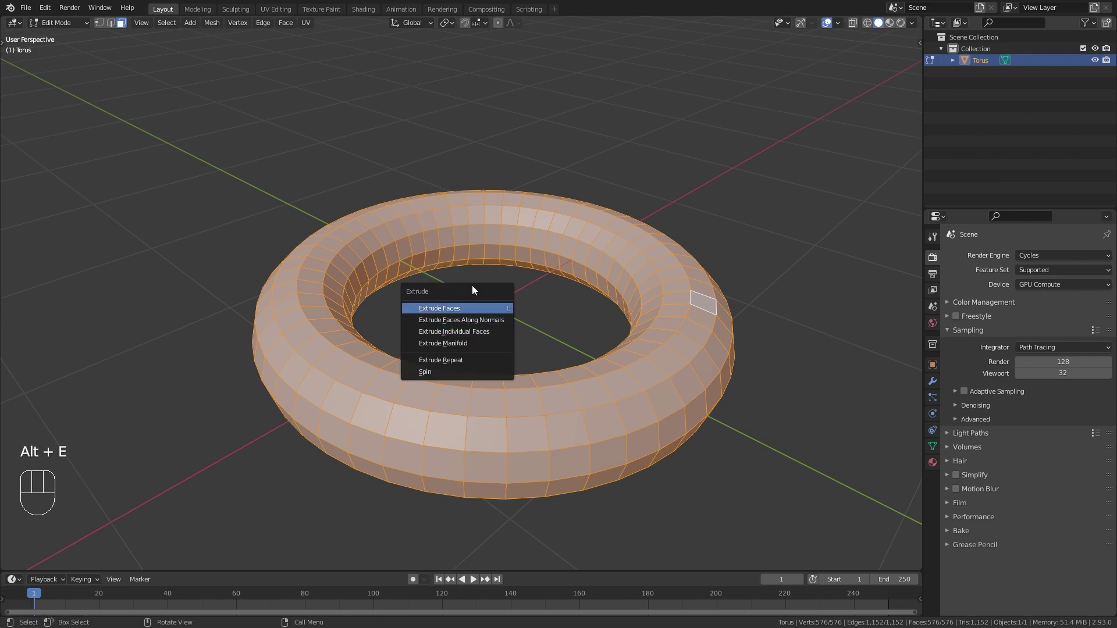
left_click_drag(463, 289, 377, 146)
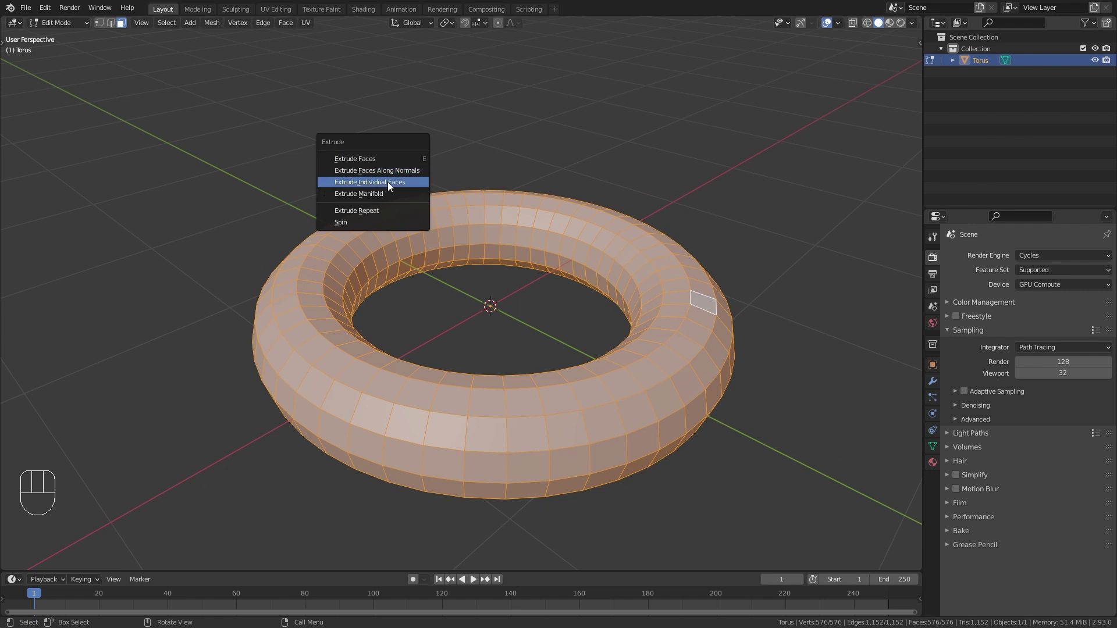
left_click(370, 182)
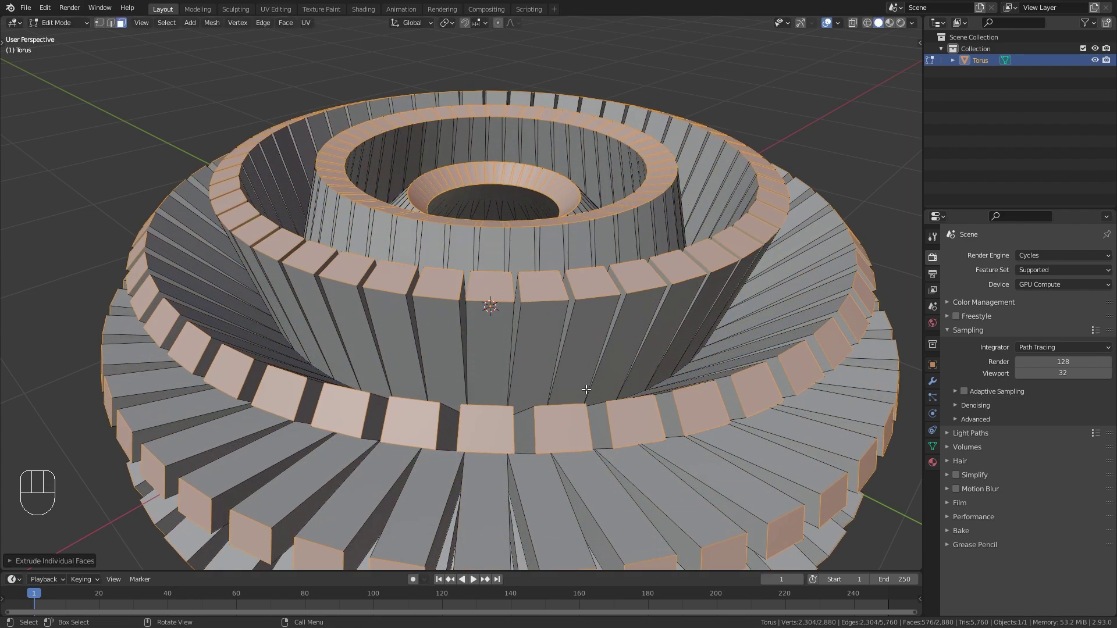
scroll(586, 390, "down", 3)
middle_click_drag(586, 390, 543, 295)
key("ctrl+z")
scroll(588, 417, "up", 4)
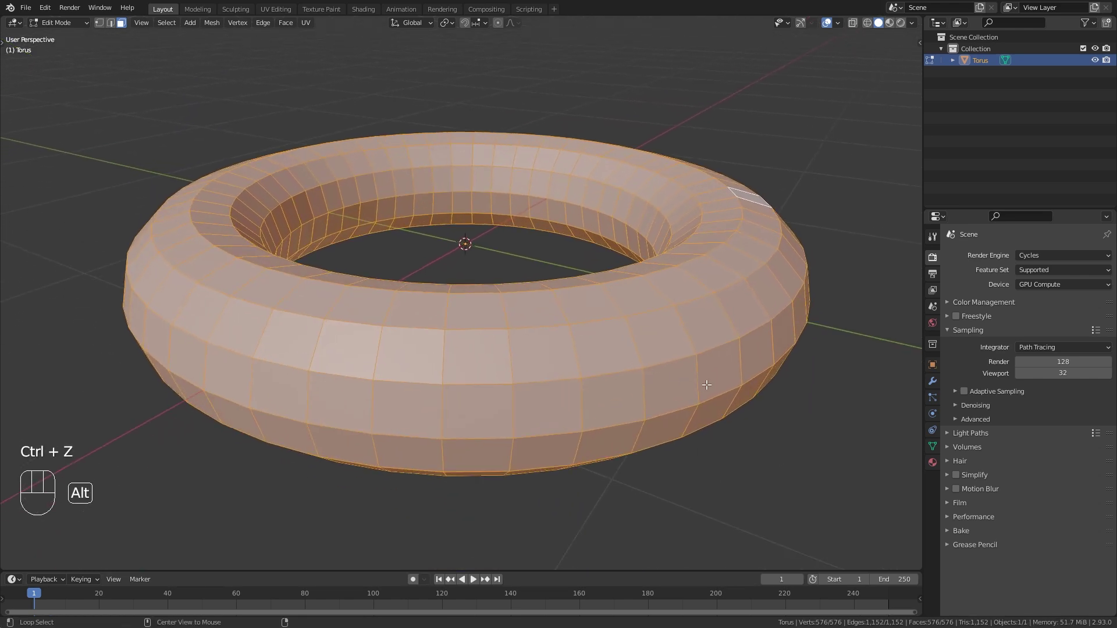
- Extrude the 48-face middle loop along its normals into a protruding rim, giving 672 faces
left_click(646, 394, "alt")
scroll(463, 354, "down", 2)
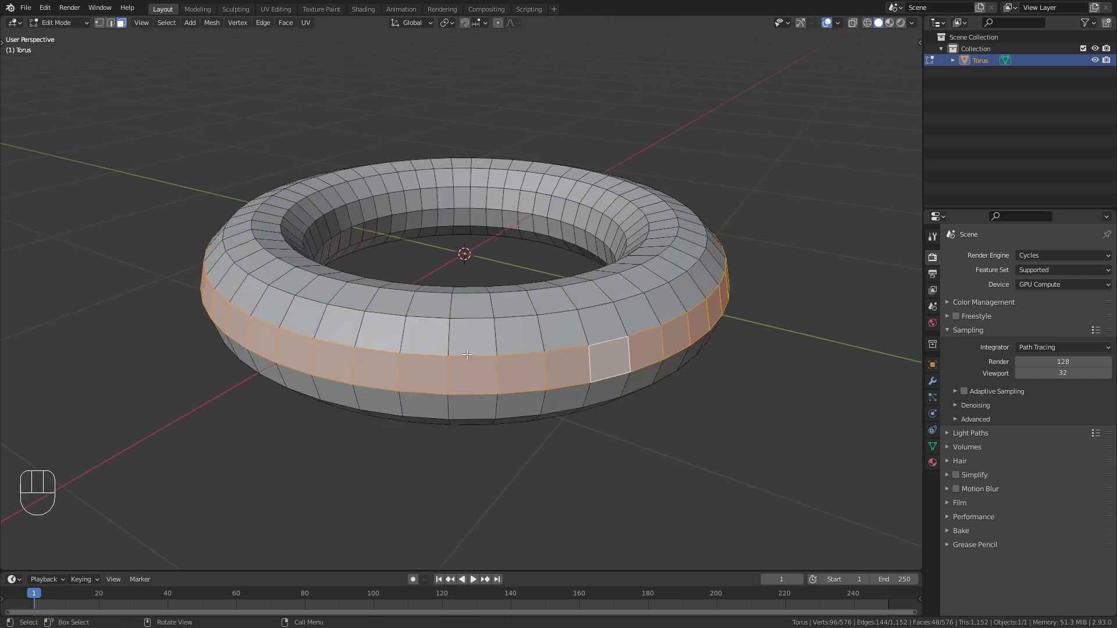
key("alt+e")
left_click_drag(438, 317, 357, 176)
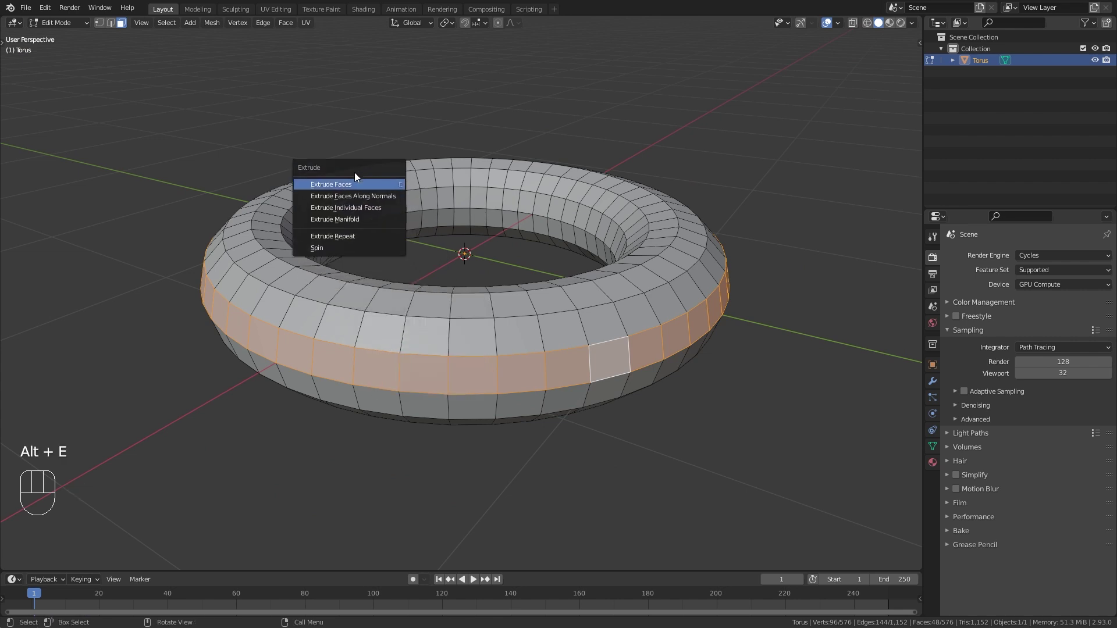
left_click(391, 198)
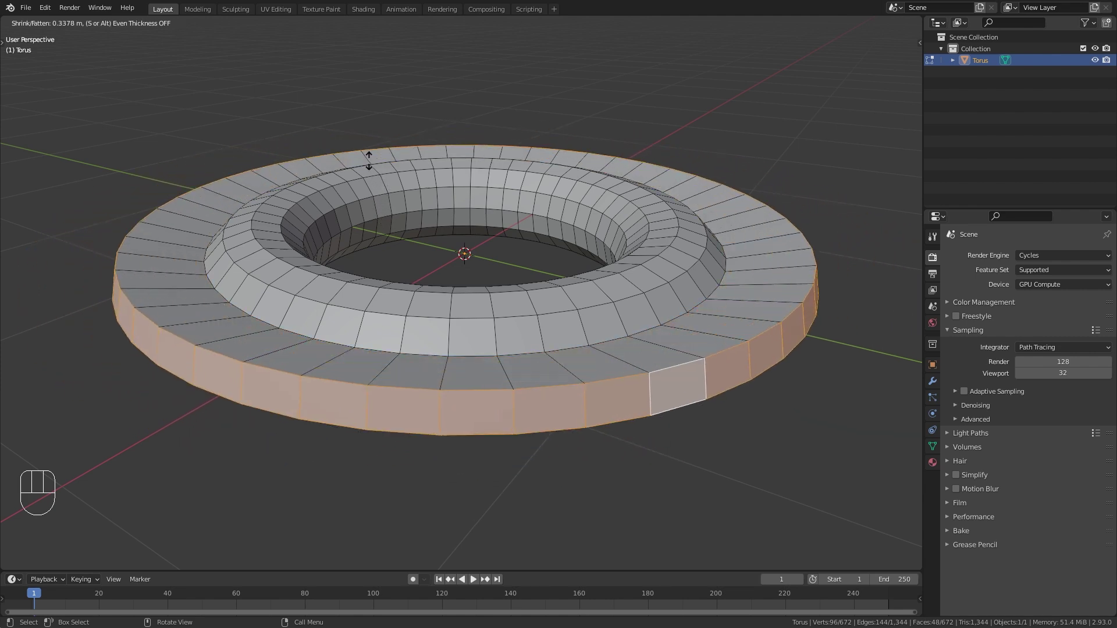
left_click(388, 197)
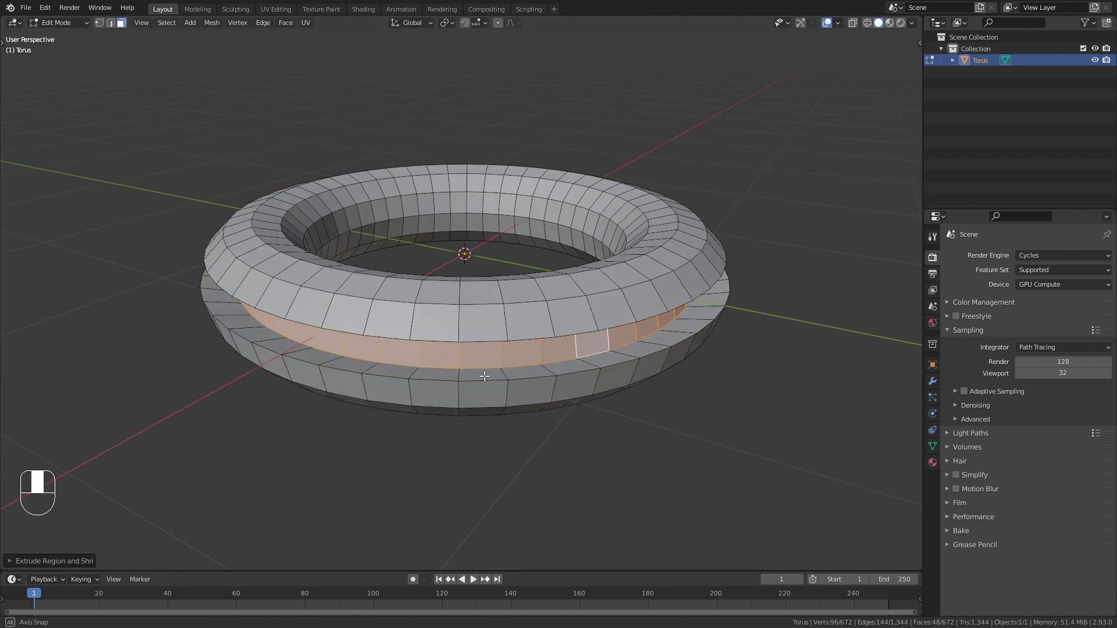
middle_click_drag(388, 197, 490, 251, "ctrl")
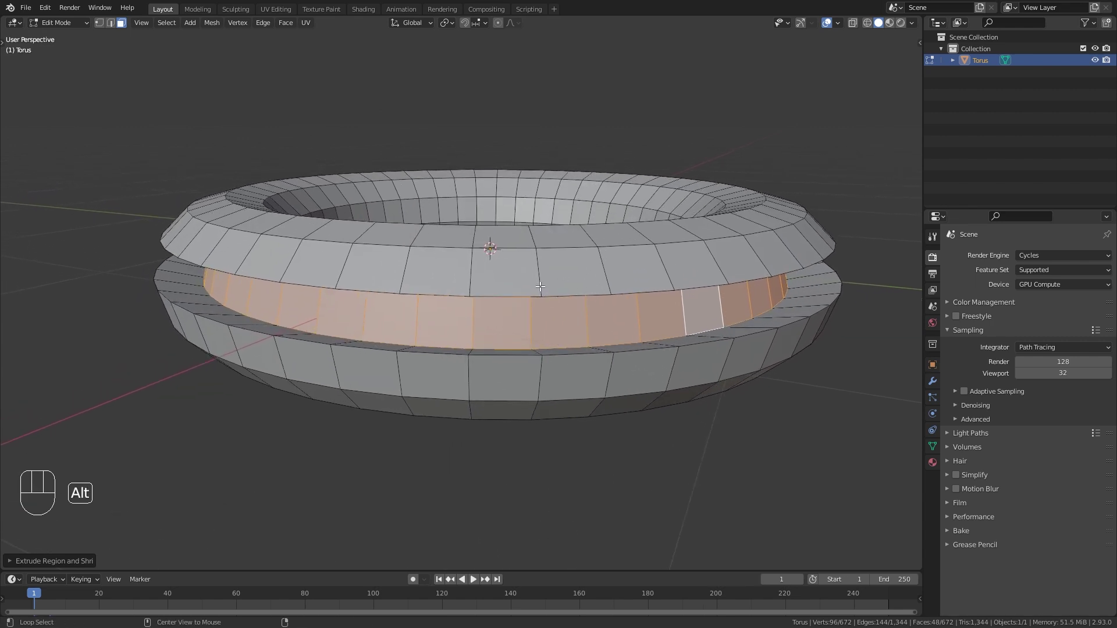
key("alt+e")
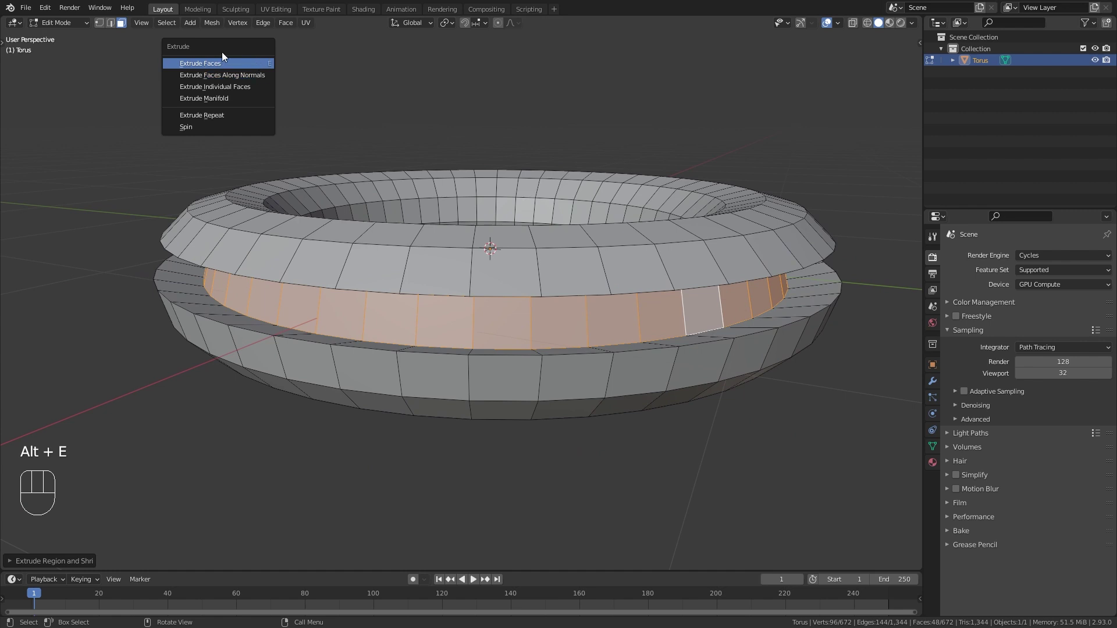
left_click_drag(222, 52, 251, 84)
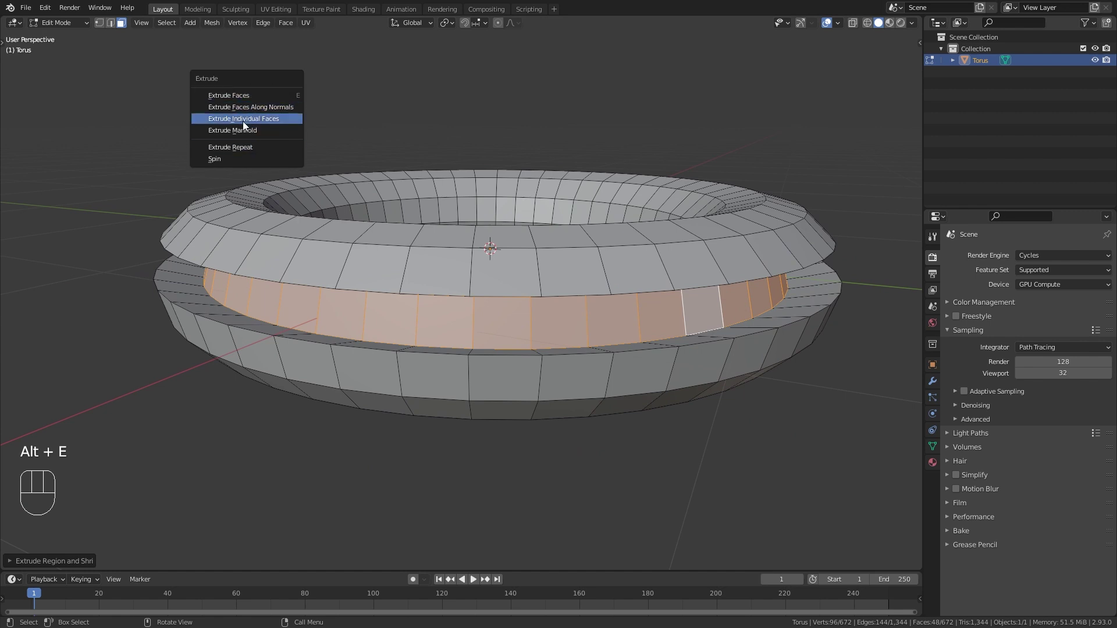